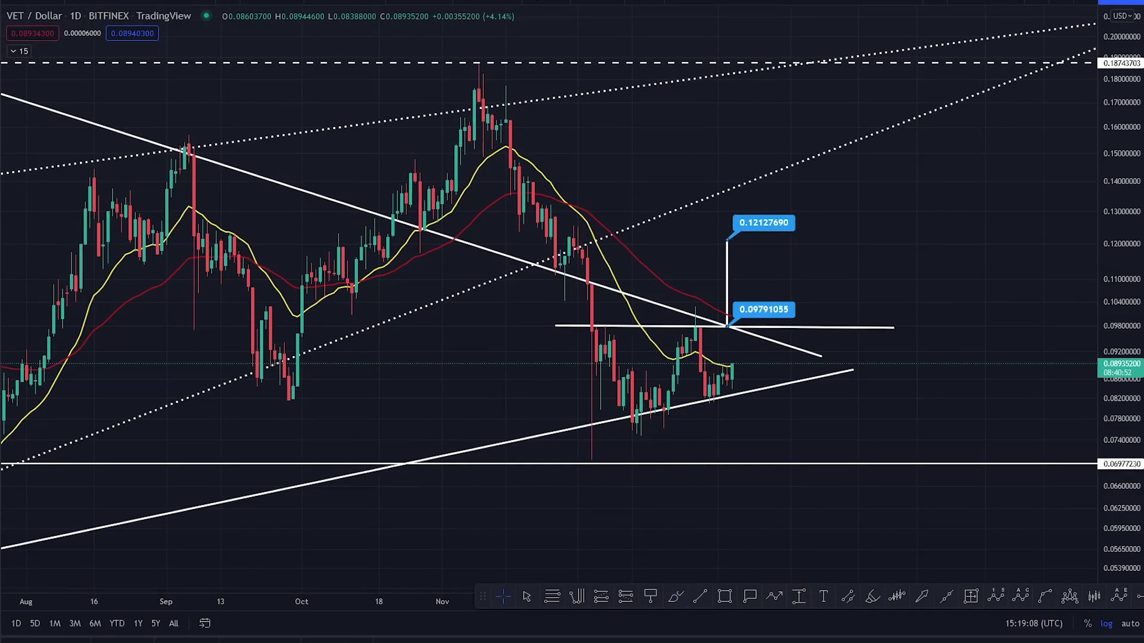
- Brush a W-shaped path over the December price swings below the neckline, and undo it
left_click_drag(596, 325, 640, 432)
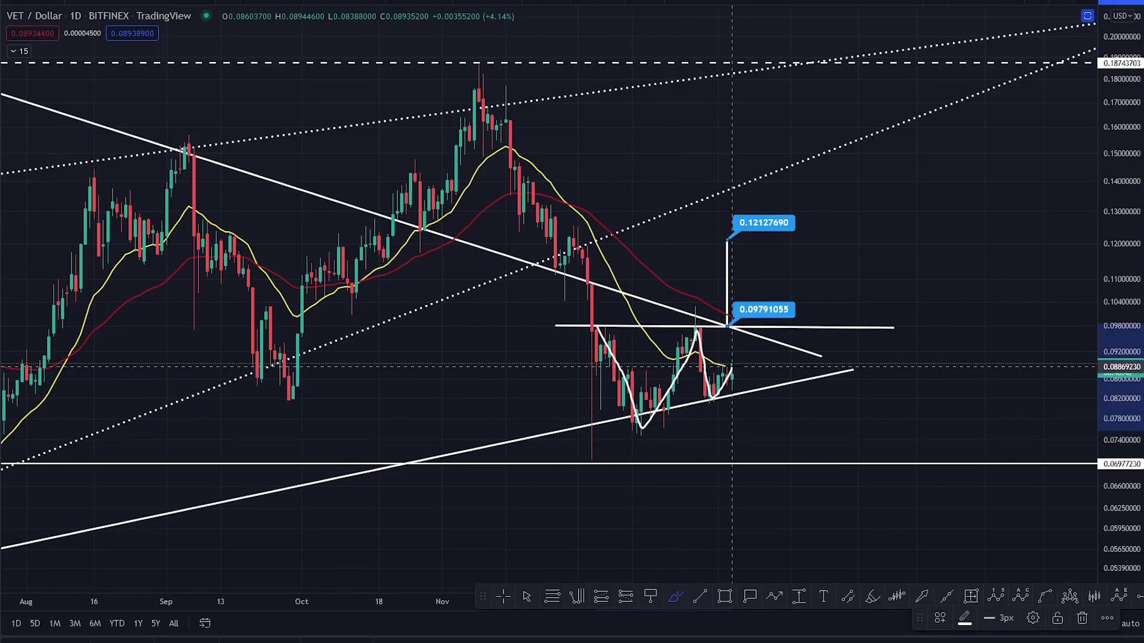
key("ctrl+z")
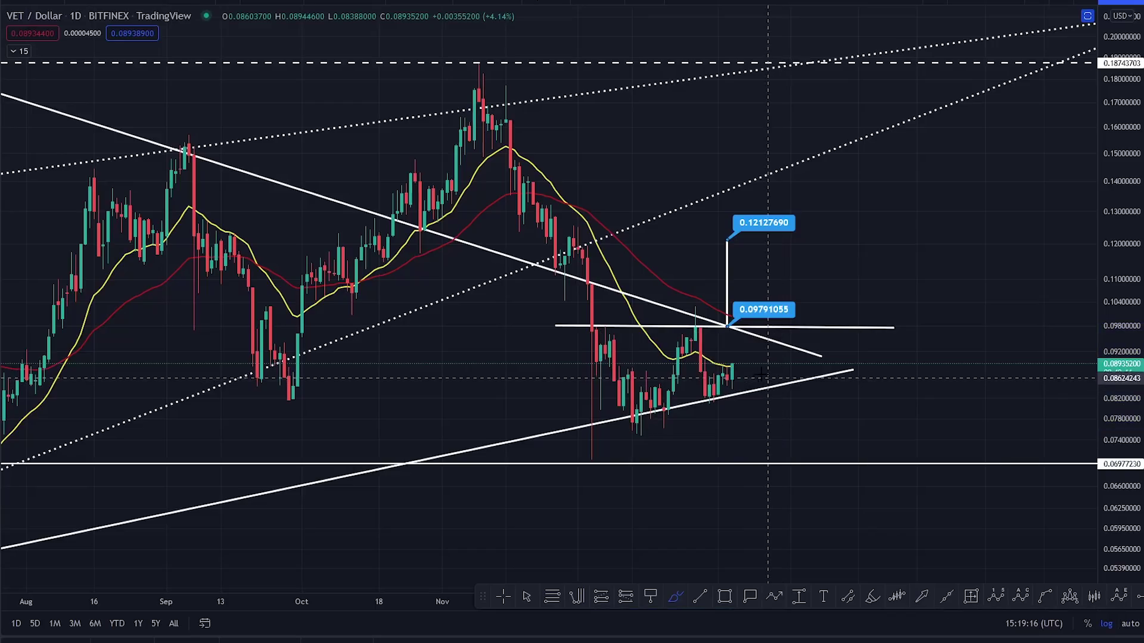
- Brush a projected rise from the latest candles through the circled 0.09791055 breakout level up to a line at the 0.12127690 target
left_click_drag(726, 367, 732, 365)
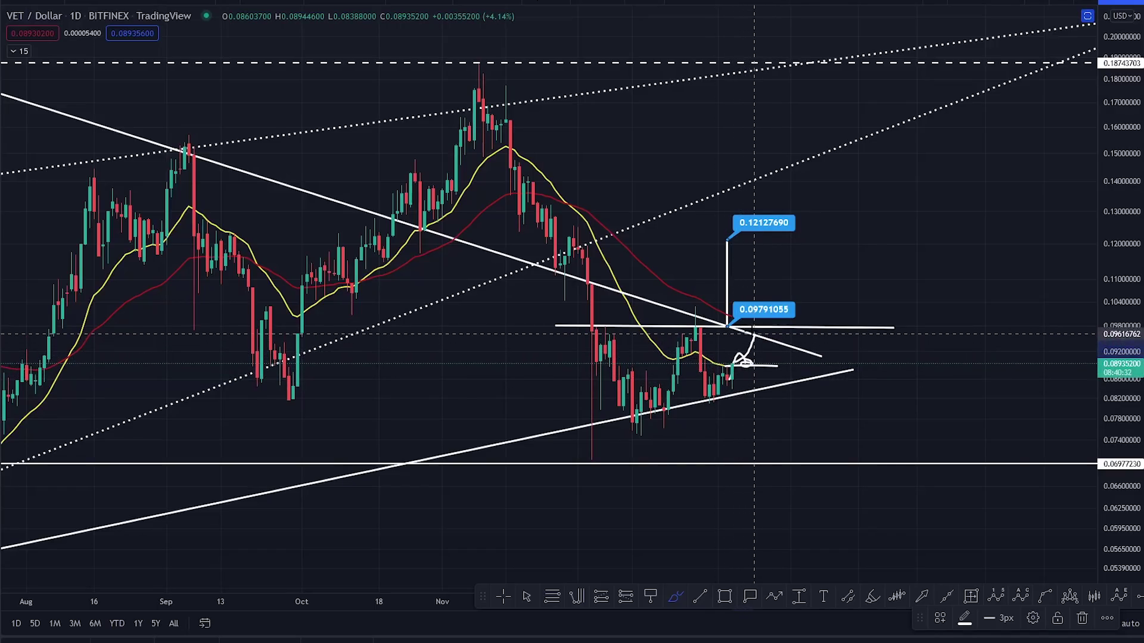
left_click_drag(767, 328, 795, 297)
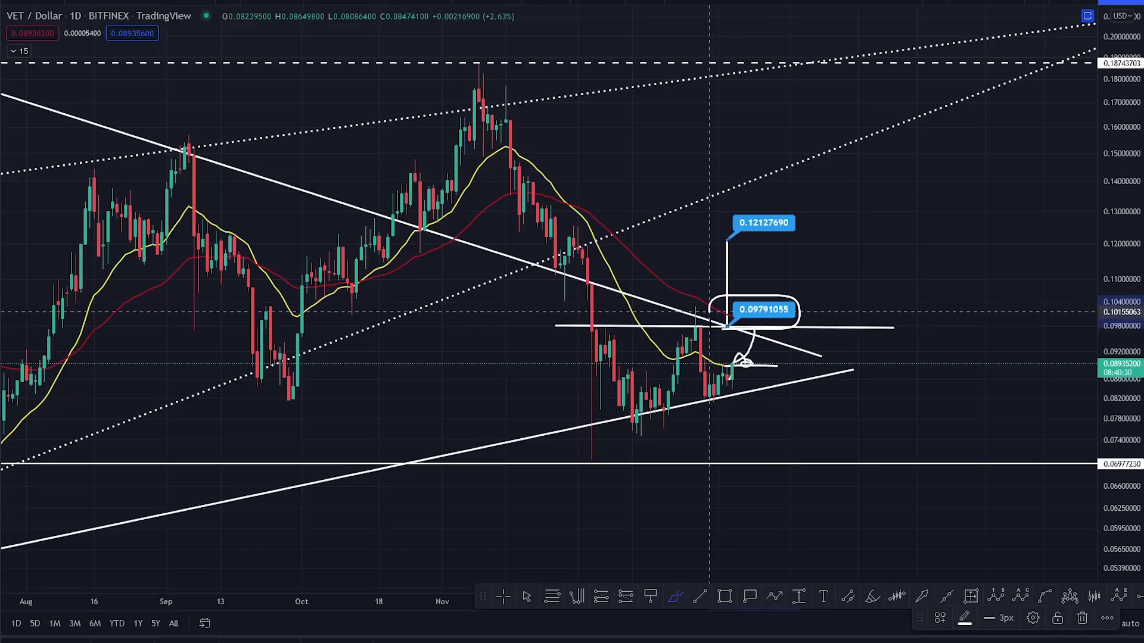
mouse_move(754, 331)
left_mouse_down()
mouse_move(805, 285)
mouse_move(813, 242)
left_mouse_up()
left_click_drag(695, 238, 875, 244)
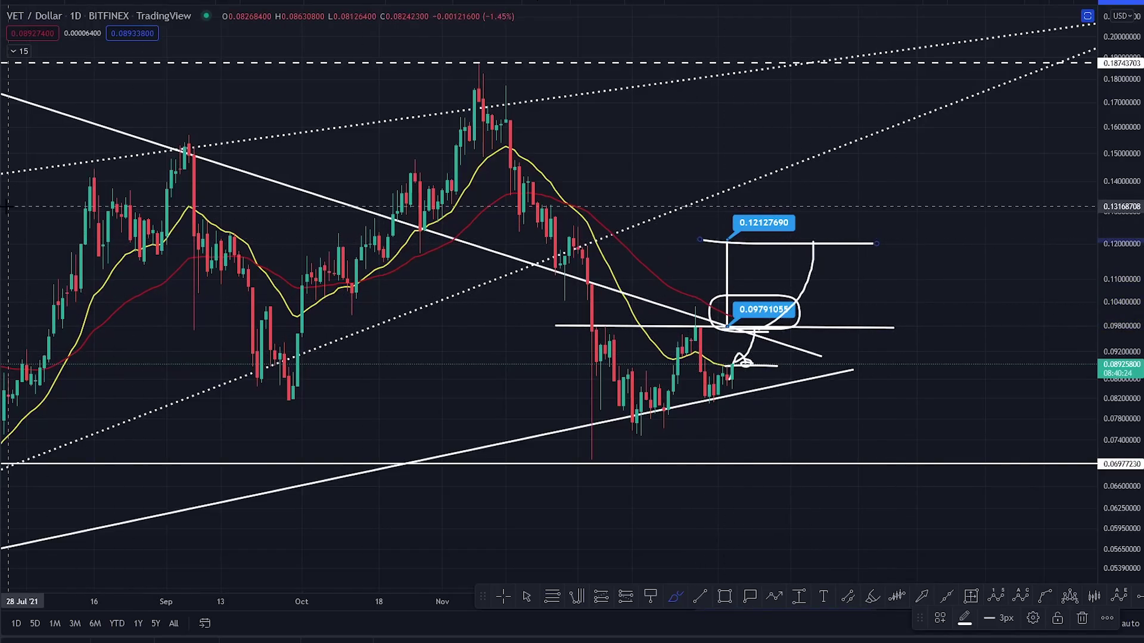
- Measure the percentage rise from the current price to the 0.12127690 target, and clear the measurement
left_click(763, 365, "shift")
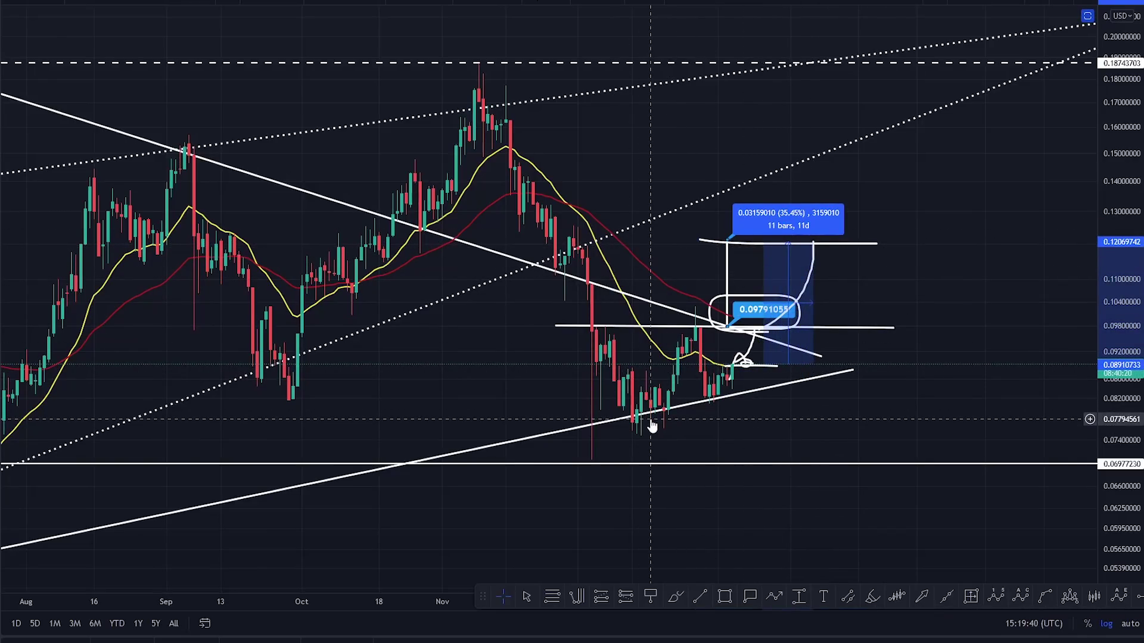
left_click(808, 414)
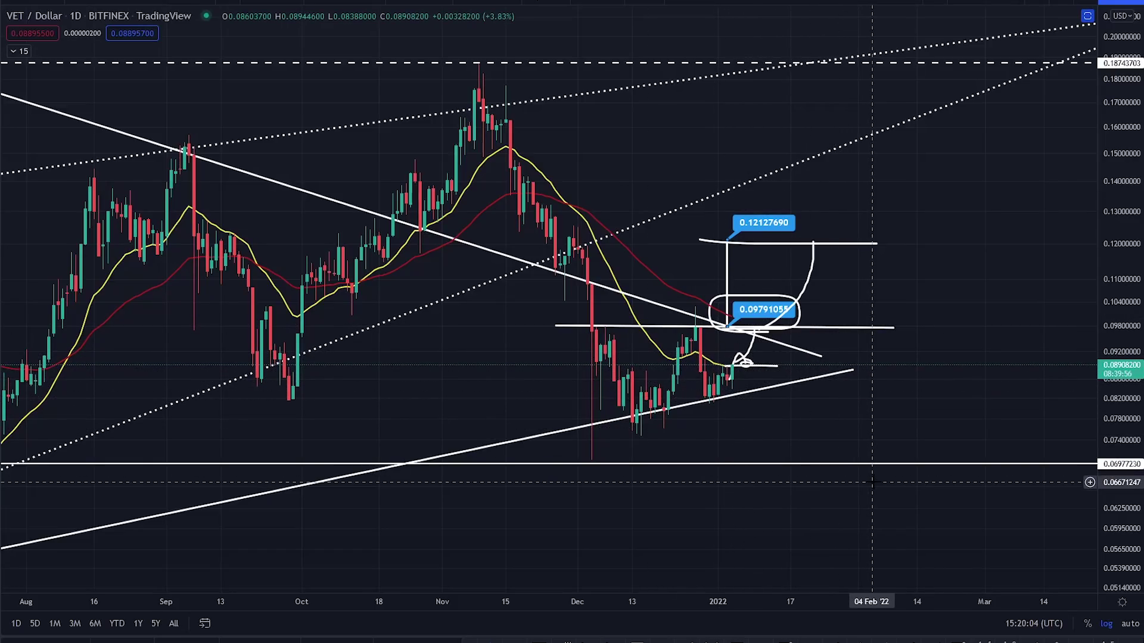
- Undo the brush strokes of the projected rise around the two price labels
key("ctrl+z")
key("ctrl+z")
key("ctrl+z")
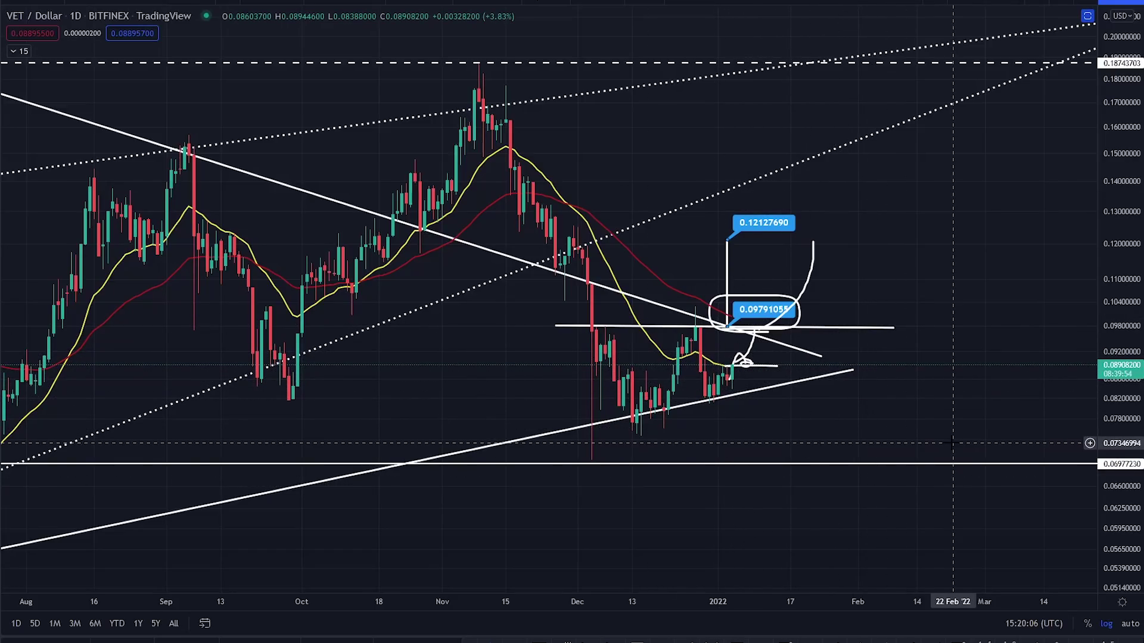
key("ctrl+z")
key("ctrl+z")
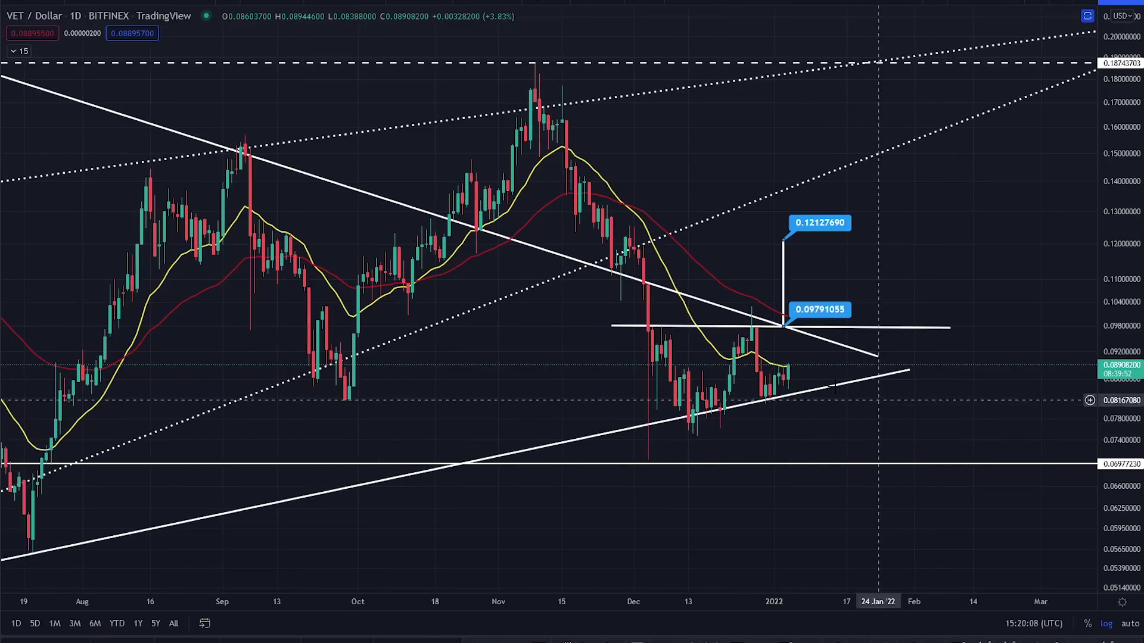
- Expand the indicator legend, brush the W pattern from the December breakdown to the neckline, and circle the 0.09791055 breakout area
left_click(13, 51)
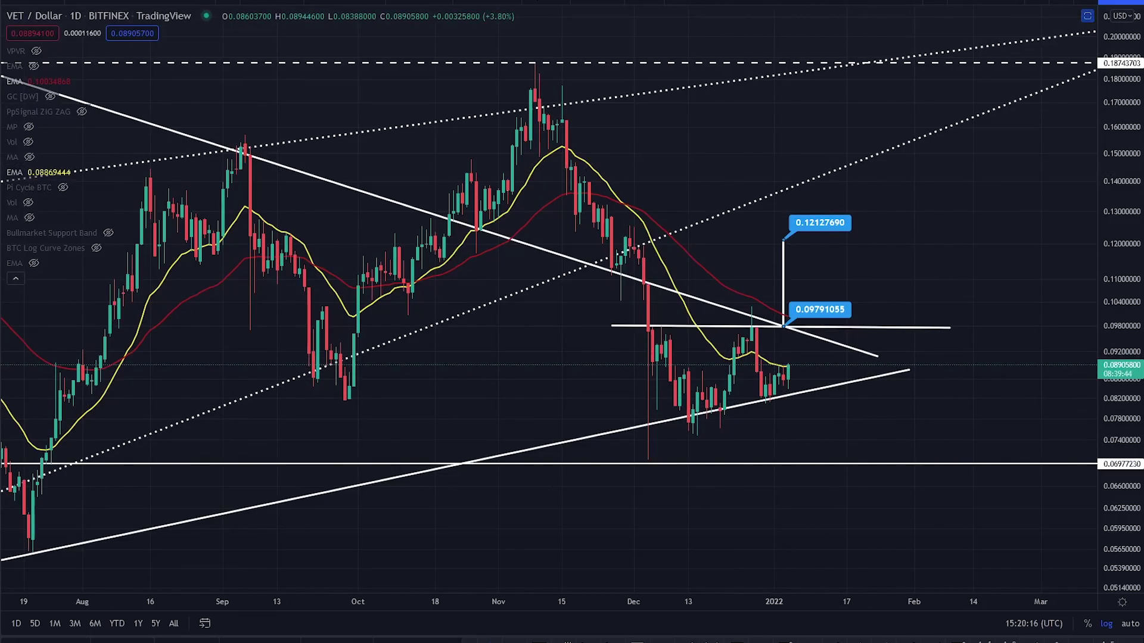
mouse_move(646, 326)
left_mouse_down()
mouse_move(679, 414)
mouse_move(715, 399)
mouse_move(753, 326)
mouse_move(770, 404)
mouse_move(805, 340)
left_mouse_up()
mouse_move(852, 292)
left_mouse_down()
mouse_move(815, 291)
mouse_move(871, 349)
mouse_move(869, 305)
left_mouse_up()
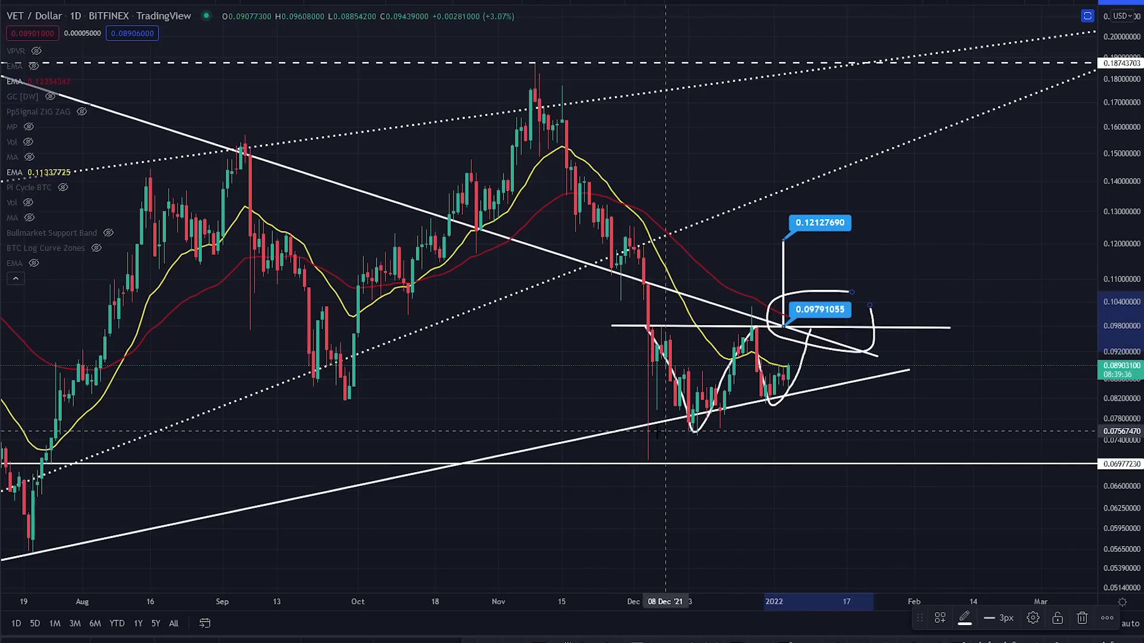
- Switch the chart to the weekly timeframe and fit the full triangle from the April 2021 high into view
left_click(170, 3)
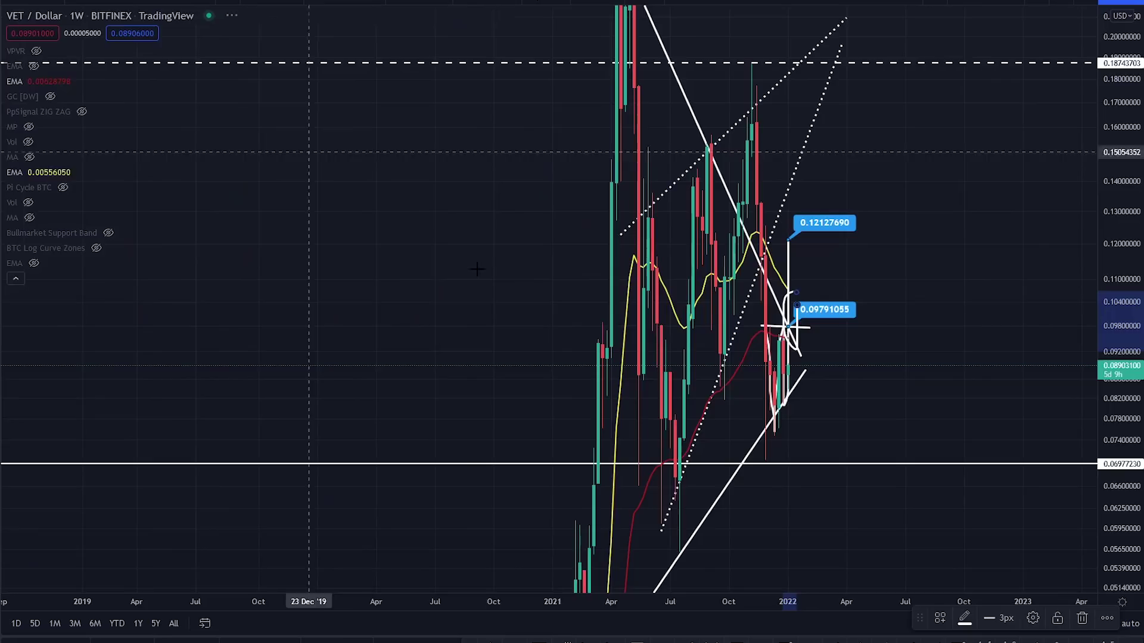
scroll(842, 445, "up", 5)
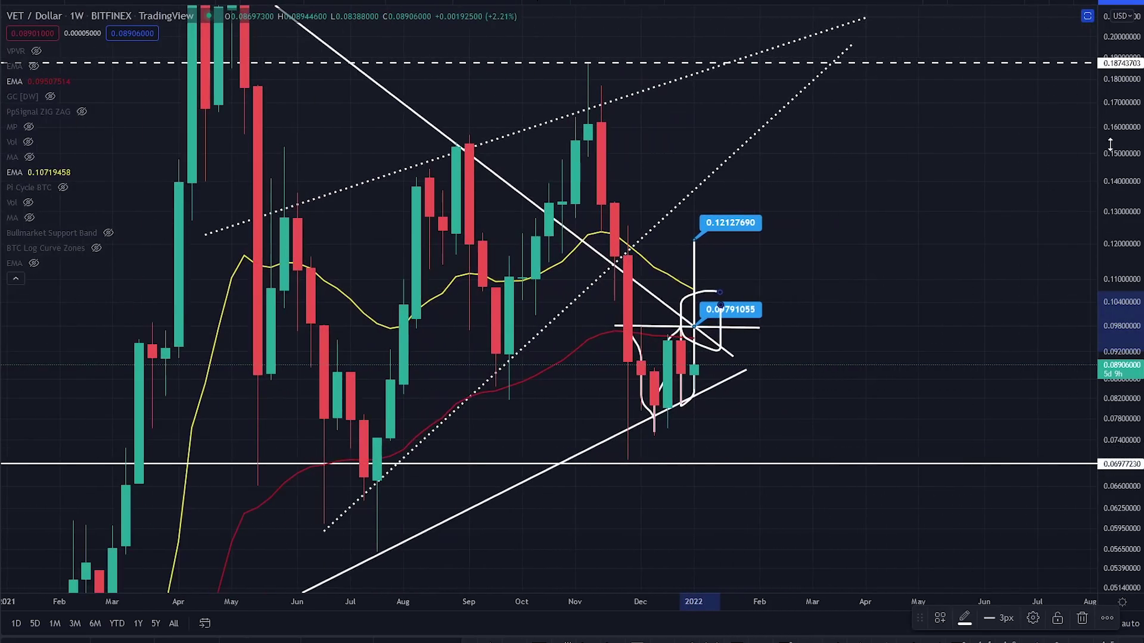
left_click_drag(1105, 148, 1105, 334)
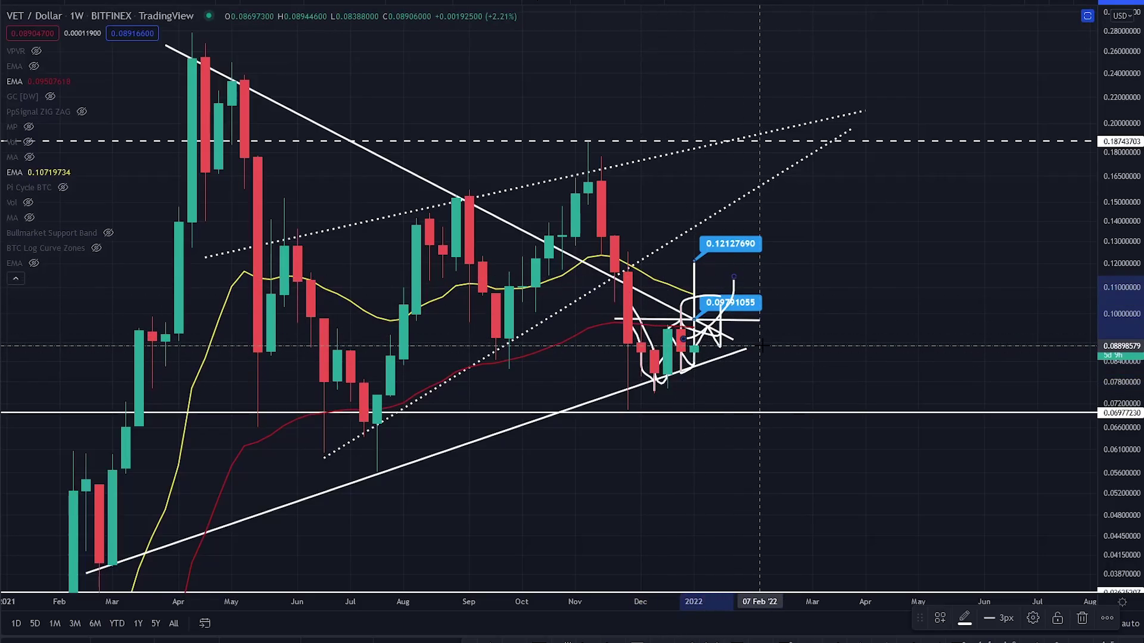
- Delete the trial W-shaped and horizontal brush strokes drawn near the breakout level on the weekly chart
key("Delete")
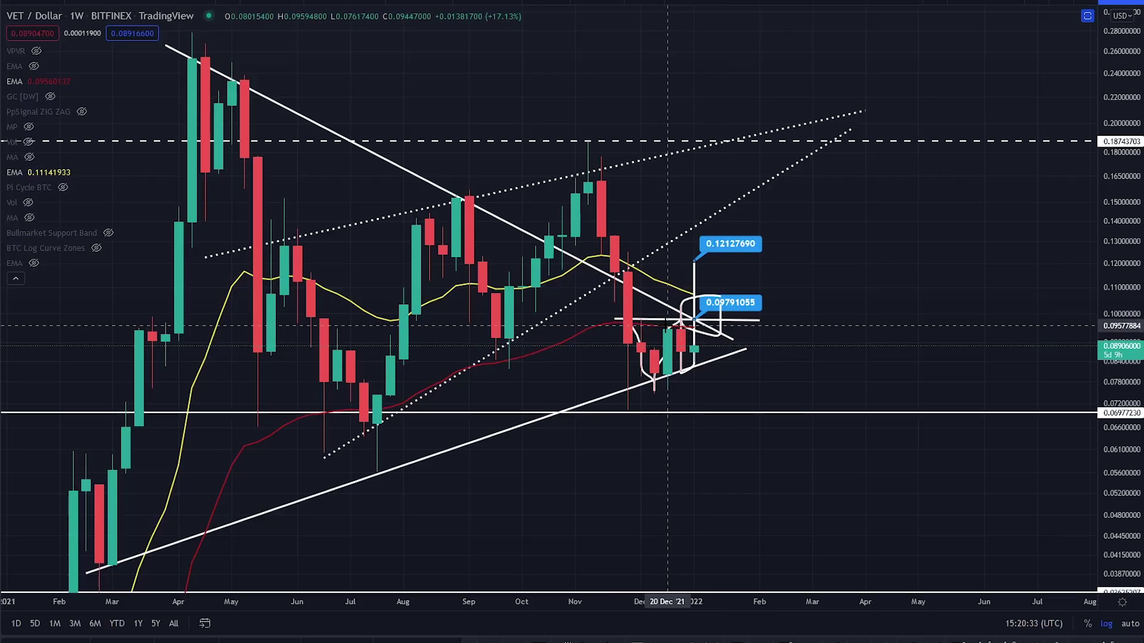
left_click(694, 326)
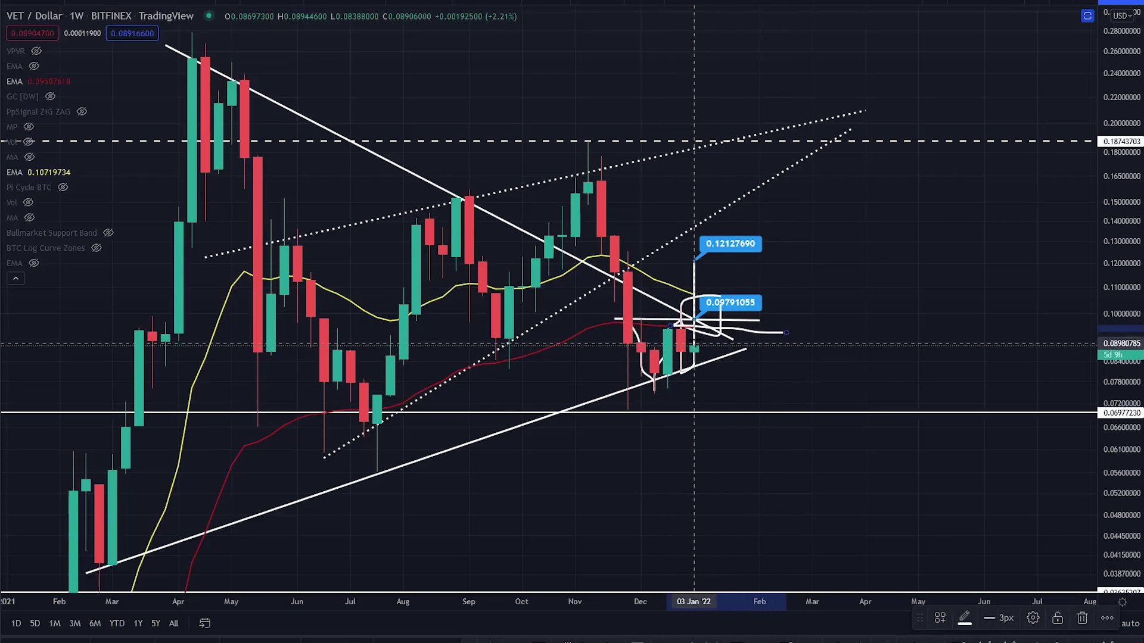
key("Delete")
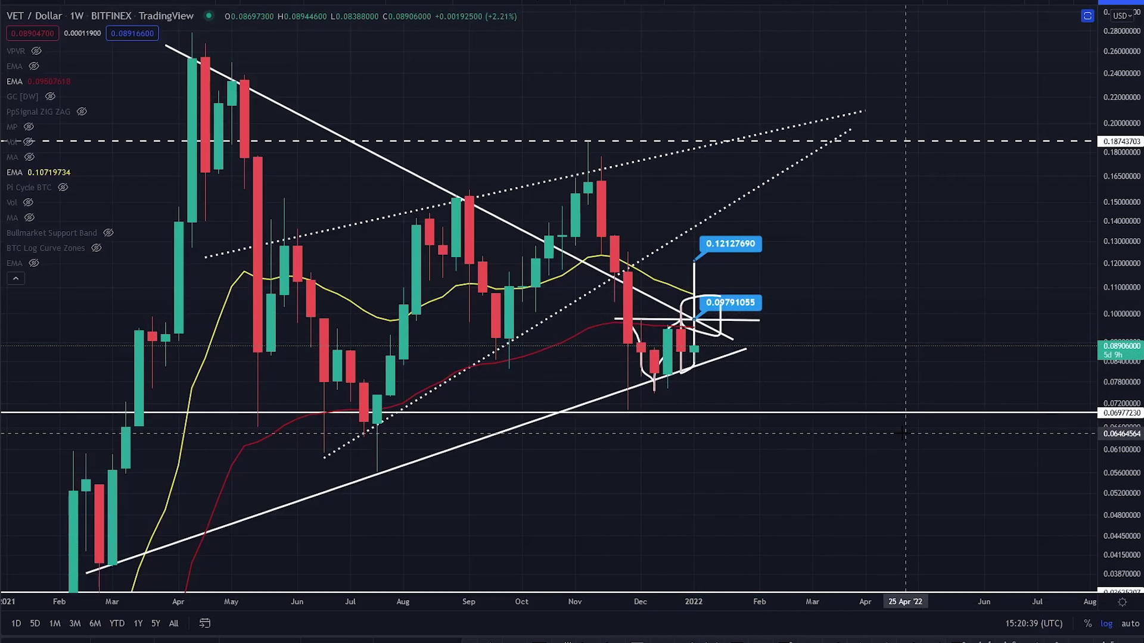
- Return the chart to the daily timeframe, brush over the W pattern up to the neckline, and circle the breakout area
type("1d")
key("Return")
mouse_move(292, 329)
left_mouse_down()
mouse_move(408, 410)
mouse_move(601, 316)
mouse_move(670, 404)
mouse_move(720, 347)
left_mouse_up()
mouse_move(759, 293)
left_mouse_down()
mouse_move(655, 322)
mouse_move(773, 282)
left_mouse_up()
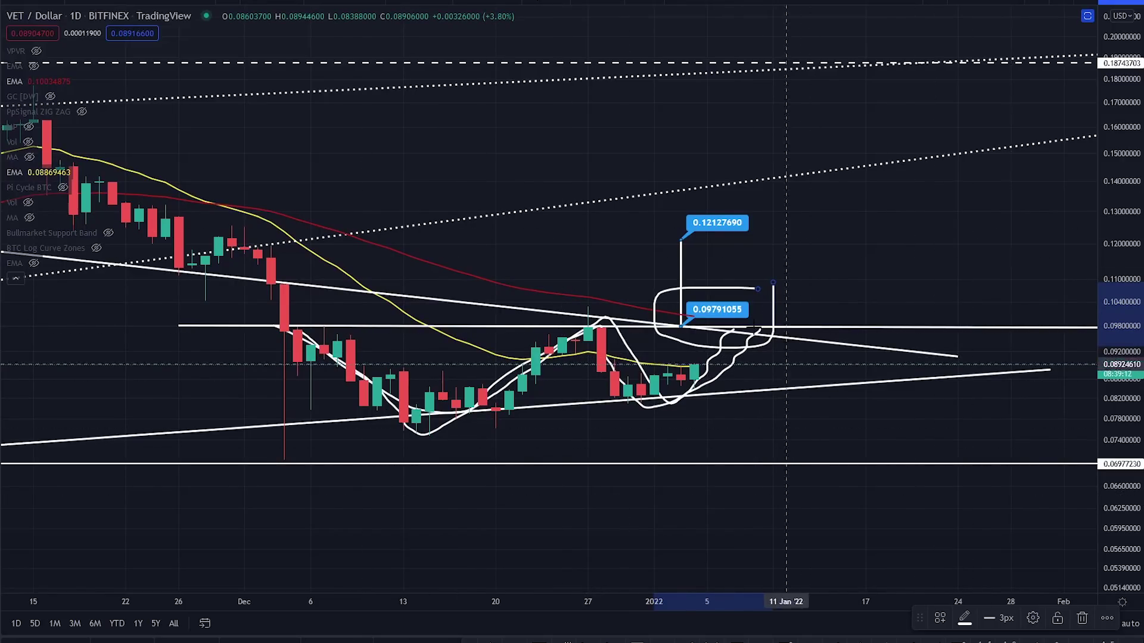
mouse_move(758, 204)
left_mouse_down()
mouse_move(658, 239)
mouse_move(759, 201)
left_mouse_up()
- Undo all freehand strokes around the W pattern, including a trial stroke beside the latest candles
scroll(801, 340, "down", 5)
key("ctrl+z")
key("ctrl+z")
key("ctrl+z")
key("ctrl+z")
key("ctrl+z")
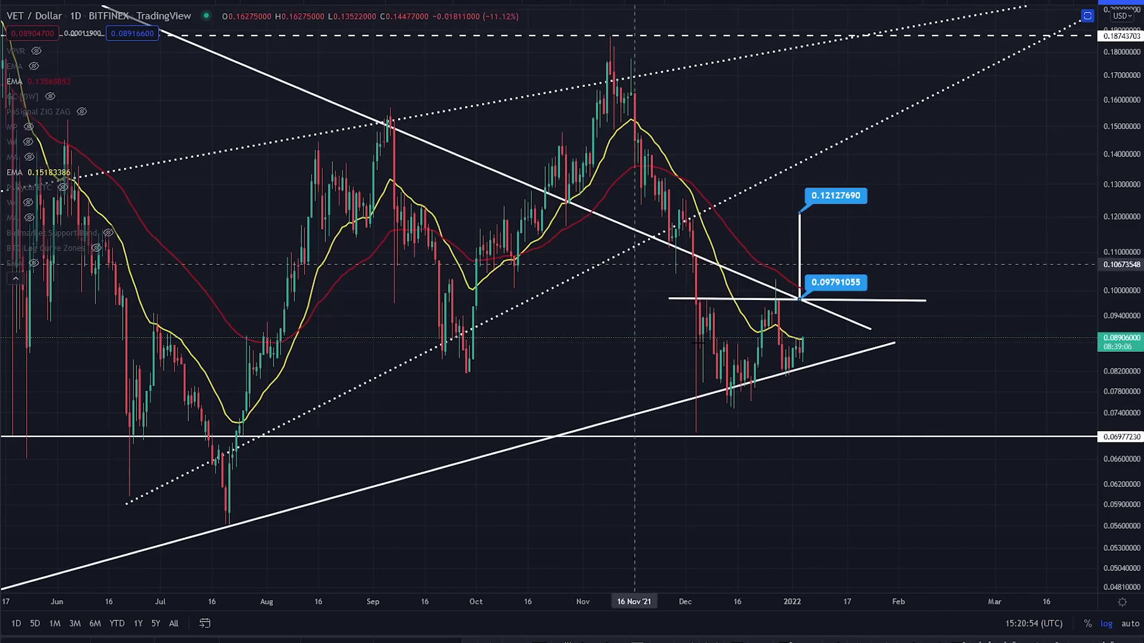
mouse_move(822, 361)
left_mouse_down()
mouse_move(714, 394)
mouse_move(837, 357)
left_mouse_up()
key("ctrl+z")
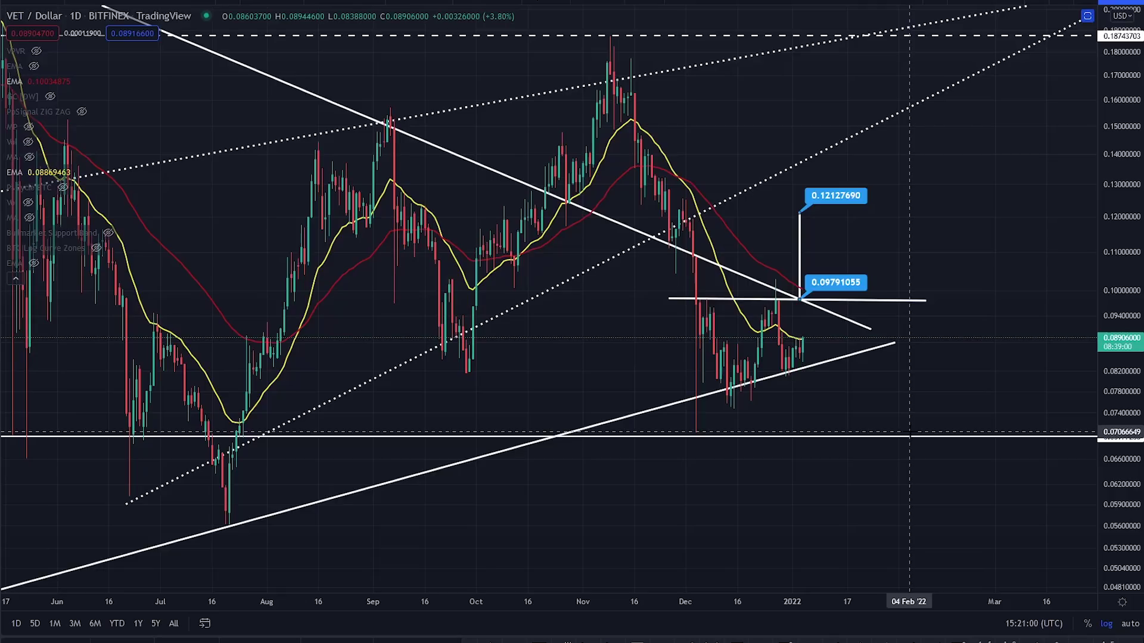
- Collapse the indicator legend and compress the price scale
left_click(16, 278)
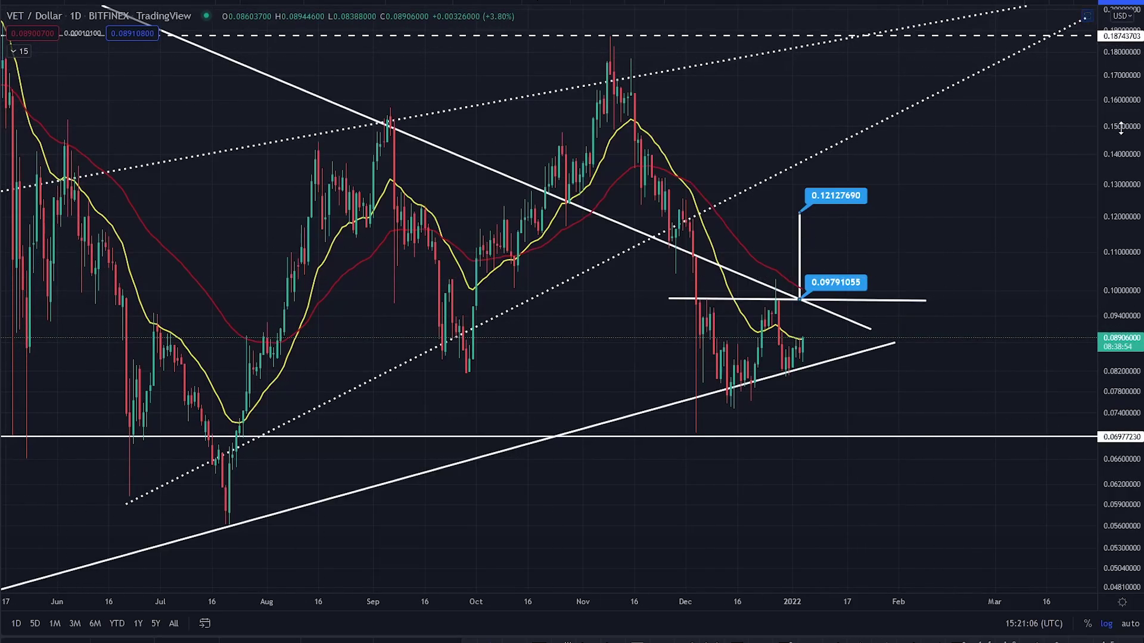
left_click_drag(1118, 133, 1118, 197)
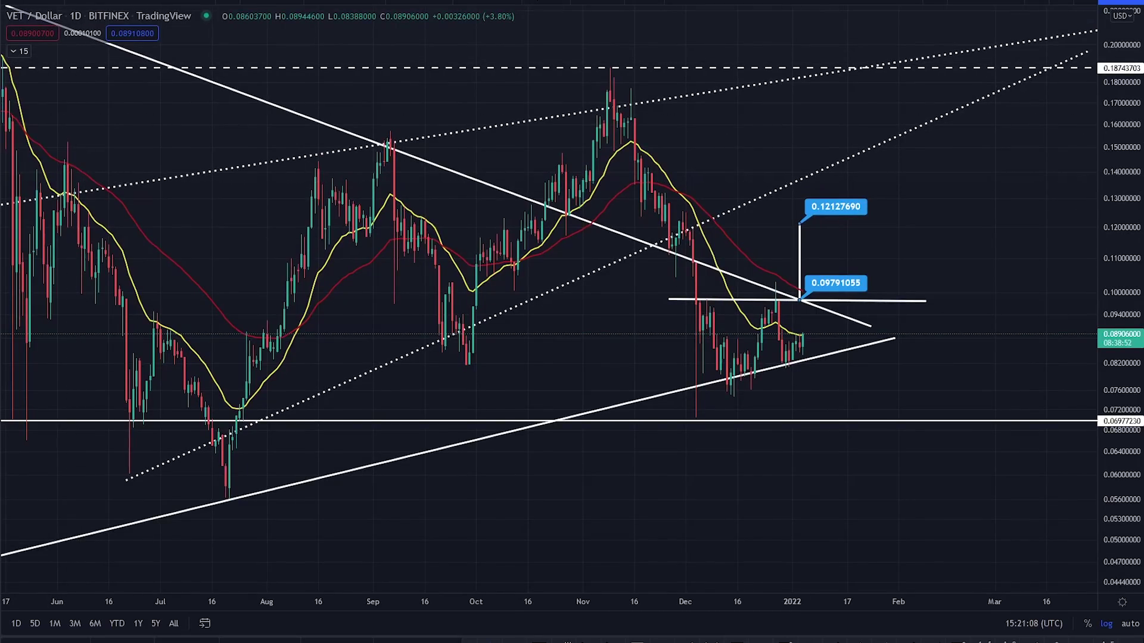
- Brush boxes around the 0.09791055 and 0.12127690 labels with a rise and pullback between them, undoing surplus strokes
mouse_move(871, 263)
left_mouse_down()
mouse_move(767, 292)
mouse_move(875, 243)
left_mouse_up()
mouse_move(799, 299)
left_mouse_down()
mouse_move(796, 229)
mouse_move(857, 227)
mouse_move(758, 189)
mouse_move(768, 226)
mouse_move(926, 301)
left_mouse_up()
mouse_move(645, 50)
left_mouse_down()
mouse_move(572, 119)
mouse_move(653, 47)
mouse_move(655, 112)
mouse_move(620, 39)
mouse_move(658, 56)
mouse_move(569, 53)
mouse_move(771, 386)
left_mouse_up()
key("ctrl+z")
key("ctrl+z")
key("ctrl+z")
key("ctrl+z")
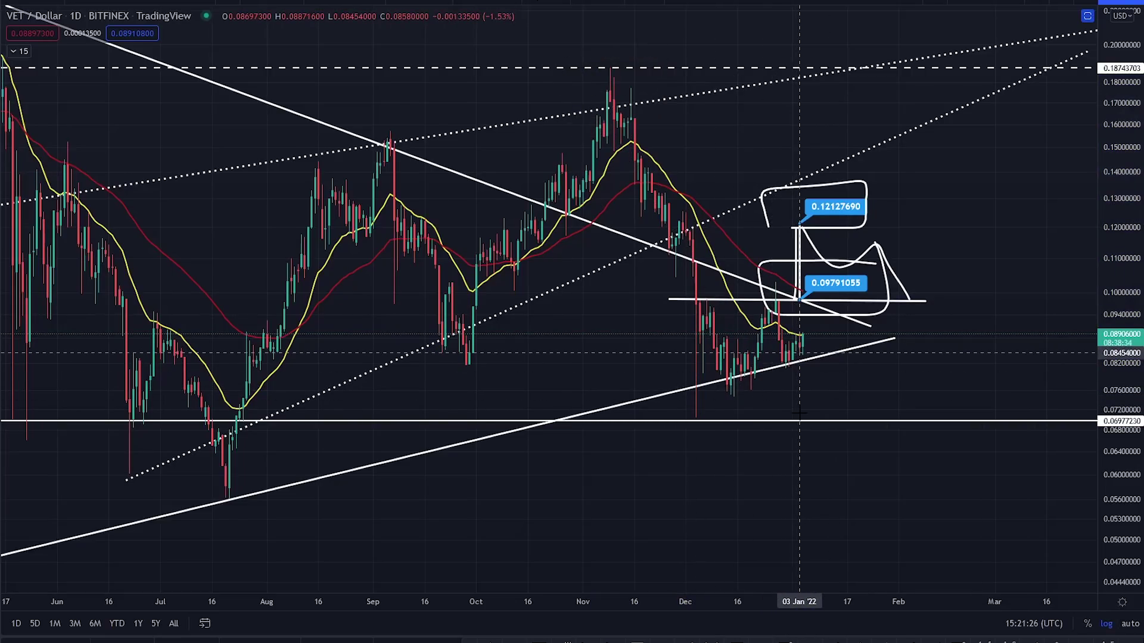
- Brush a box around the December lows and a stroke up from the latest candle, and undo the recent strokes
mouse_move(643, 374)
left_mouse_down()
mouse_move(802, 375)
mouse_move(695, 401)
left_mouse_up()
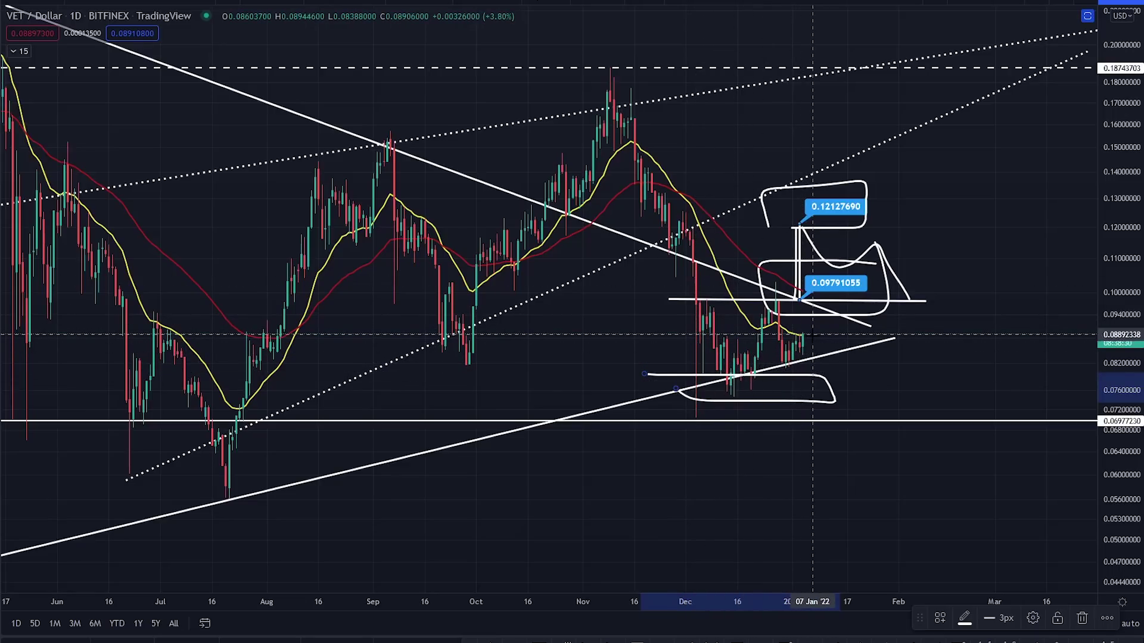
mouse_move(802, 333)
left_mouse_down()
mouse_move(809, 296)
mouse_move(881, 299)
mouse_move(803, 288)
left_mouse_up()
key("ctrl+z")
key("ctrl+z")
key("ctrl+z")
key("ctrl+z")
key("ctrl+z")
- Brush a projected breakdown from the triangle's lower trendline to the 0.06977230 support and on to the 0.03625207 support
mouse_move(852, 335)
left_mouse_down()
mouse_move(824, 379)
mouse_move(855, 329)
mouse_move(885, 424)
mouse_move(872, 449)
mouse_move(883, 417)
left_mouse_up()
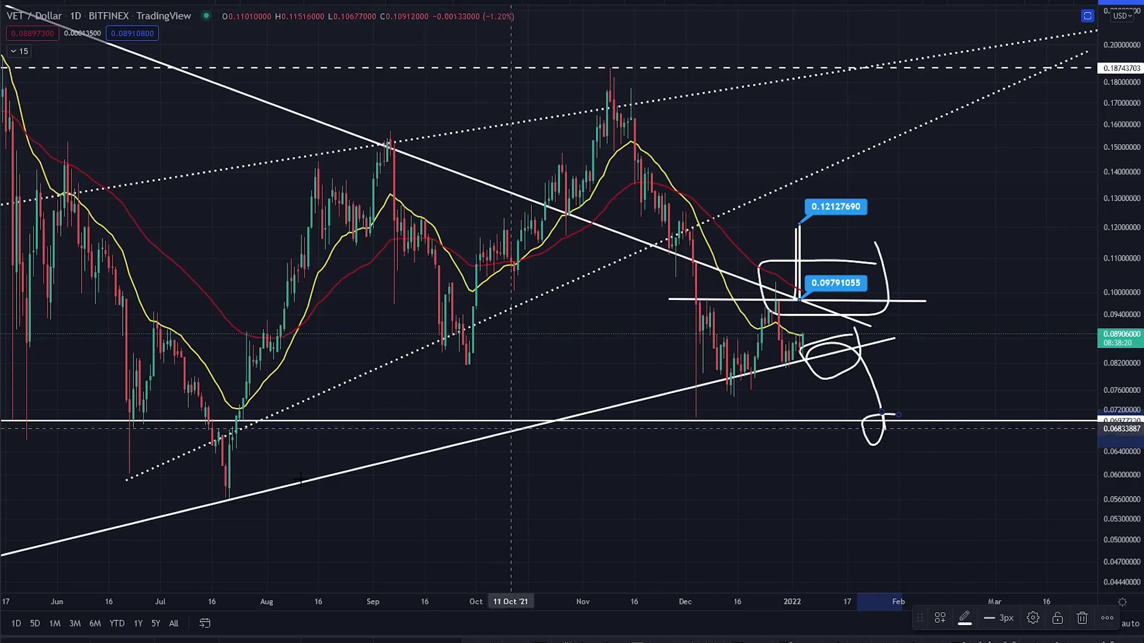
left_click_drag(1127, 150, 1123, 467)
scroll(946, 396, "down", 7)
mouse_move(900, 345)
left_mouse_down()
mouse_move(934, 484)
mouse_move(897, 454)
left_mouse_up()
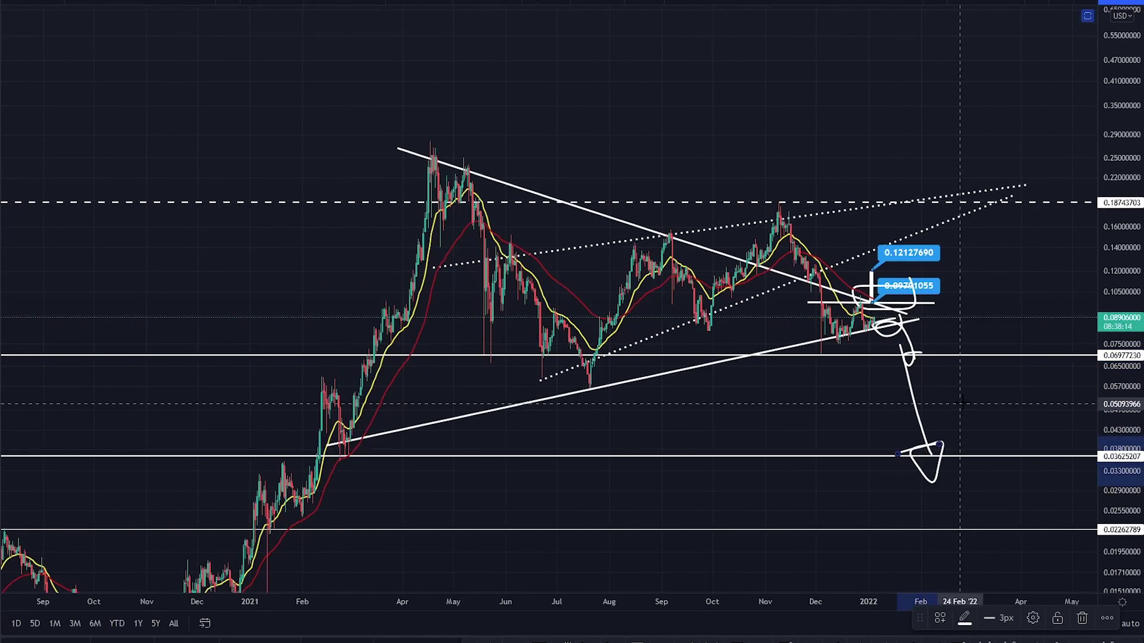
- Measure the percentage drop from the 0.06977230 support to the 0.03625207 support, and clear the measurement
left_click(918, 356, "shift")
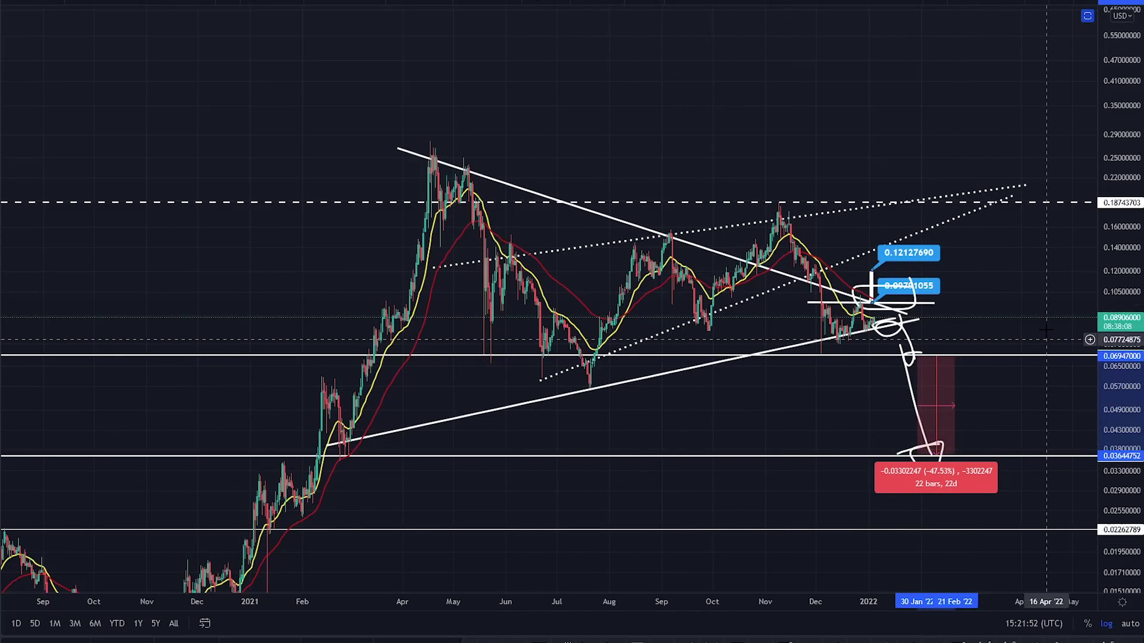
left_click_drag(1033, 324, 916, 294)
- Place an ABC correction wave from the April 2021 high through the July low and November high to the 0.03625207 support
scroll(915, 294, "down", 4)
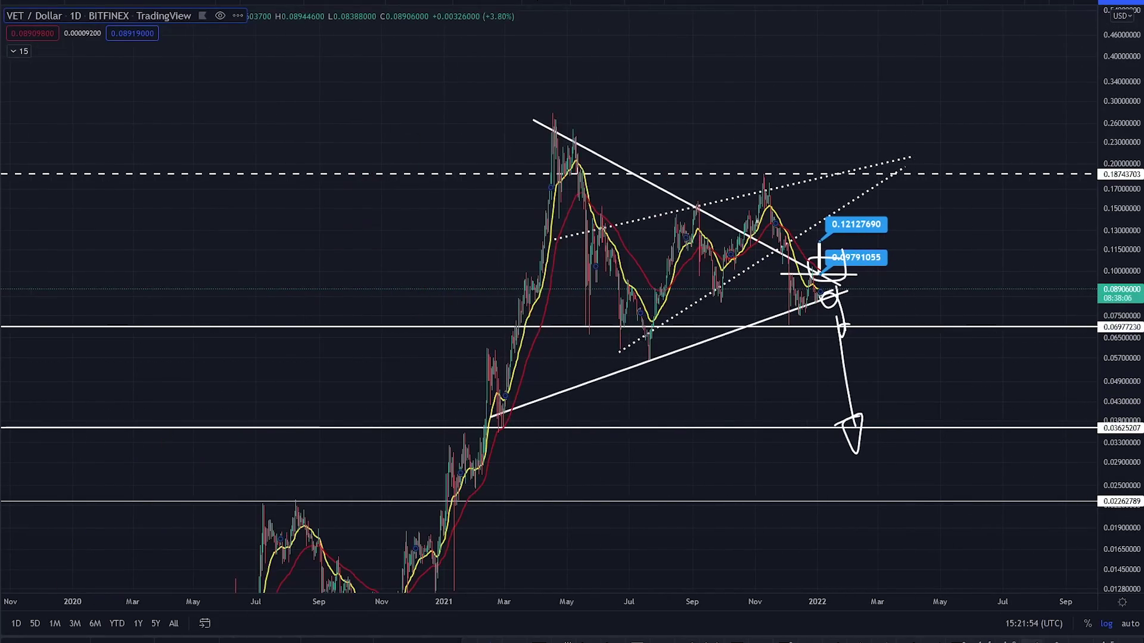
left_click(555, 113)
left_click(651, 364)
left_click(771, 158)
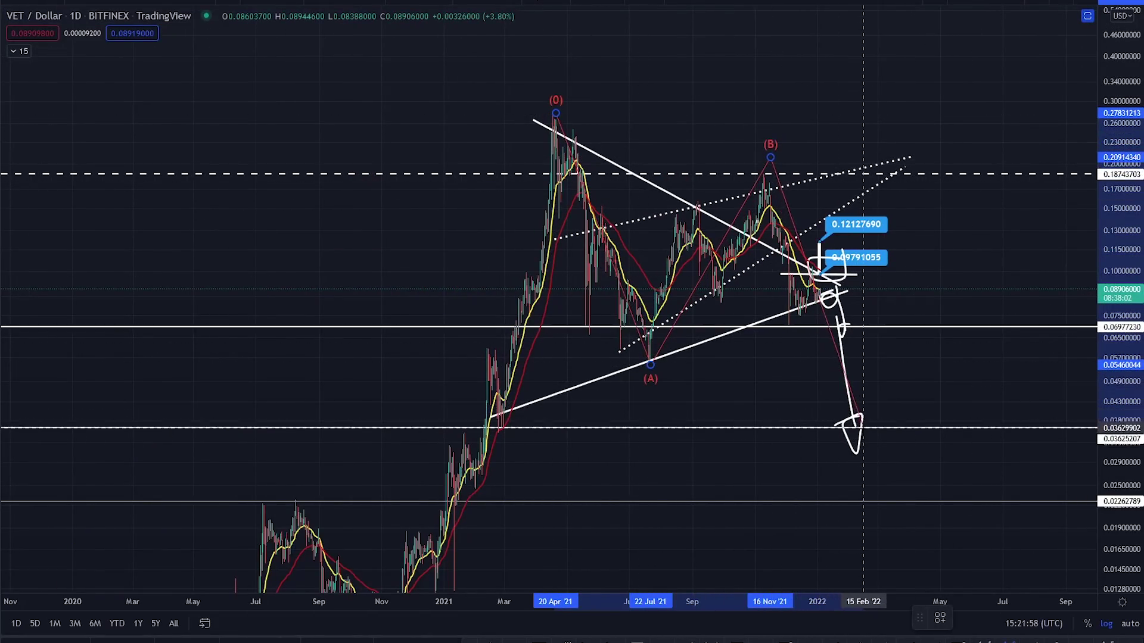
left_click(862, 429)
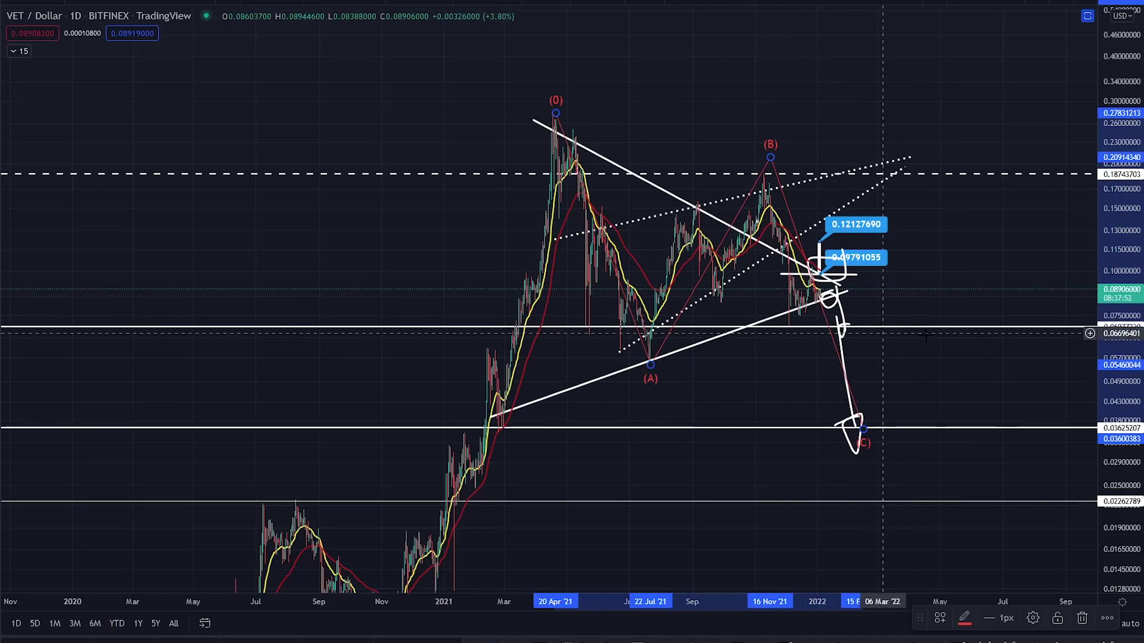
- Brush the W pattern from the December breakdown up to the neckline and box the 0.09791055 and 0.12127690 levels
scroll(942, 369, "up", 5)
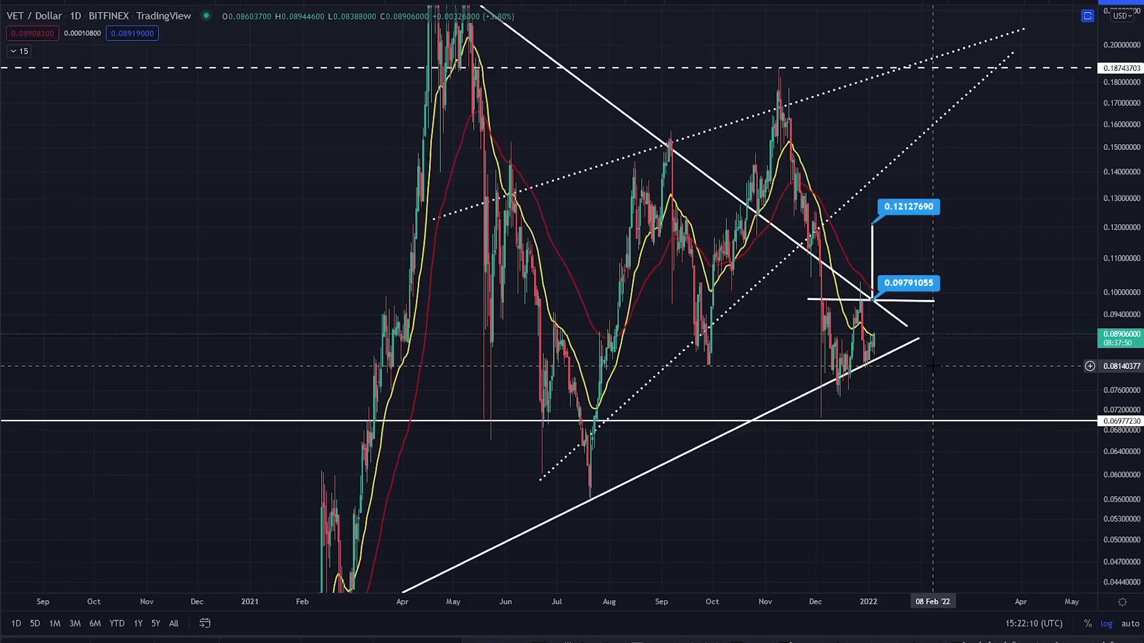
scroll(932, 366, "up", 5)
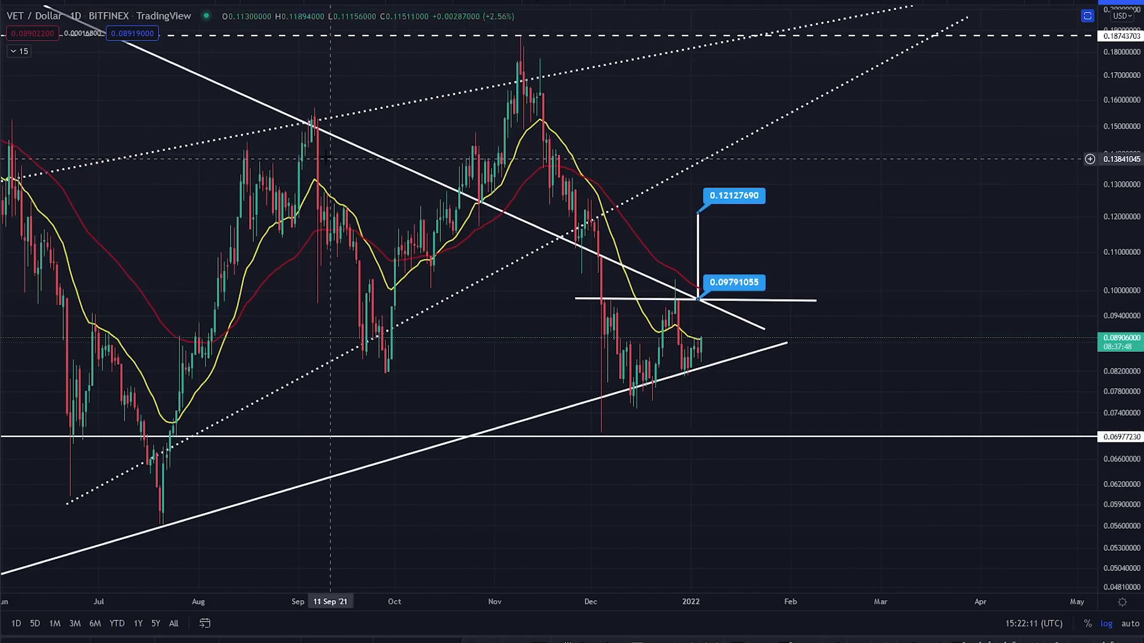
left_click(601, 300)
mouse_move(623, 342)
left_mouse_down()
mouse_move(656, 354)
mouse_move(676, 305)
mouse_move(692, 366)
mouse_move(704, 341)
left_mouse_up()
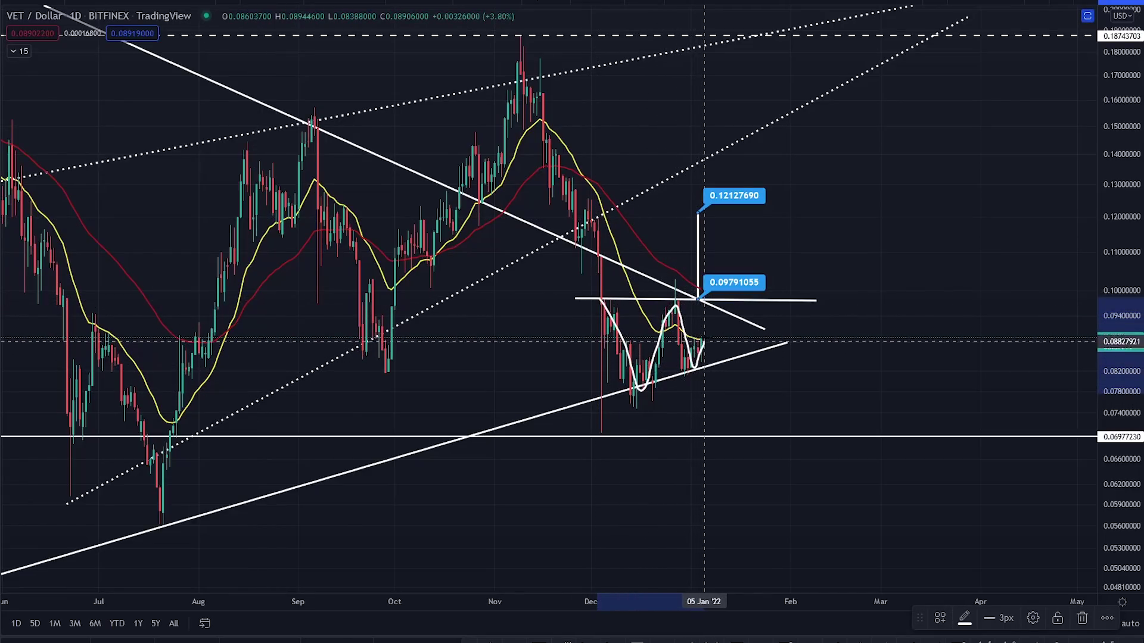
mouse_move(756, 268)
left_mouse_down()
mouse_move(702, 305)
mouse_move(762, 262)
mouse_move(739, 260)
left_mouse_up()
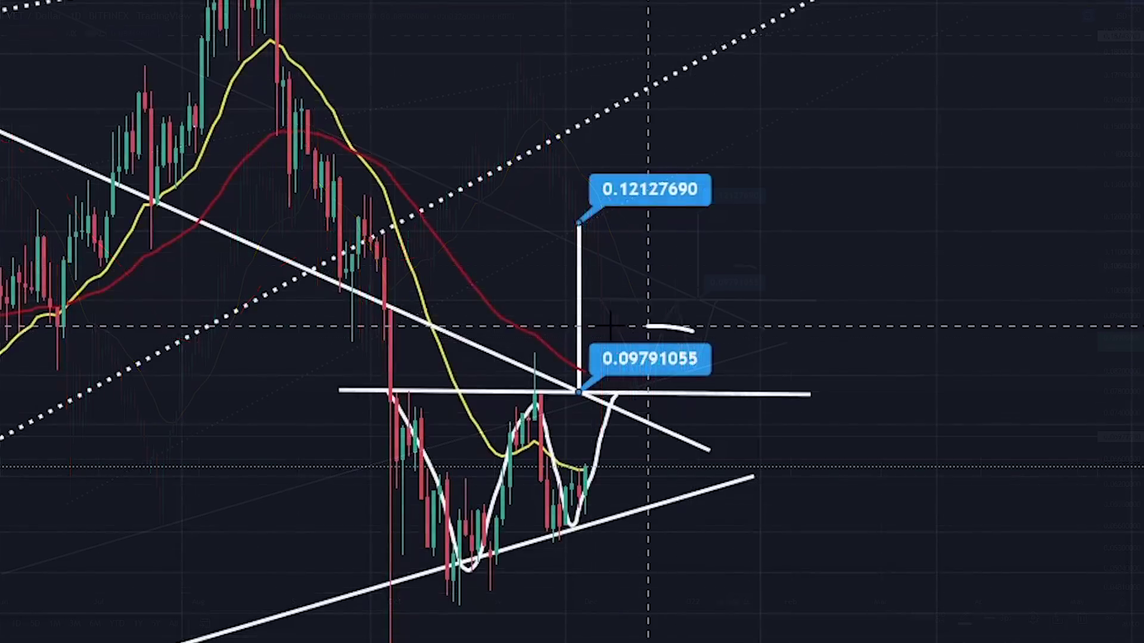
mouse_move(558, 158)
left_mouse_down()
mouse_move(623, 157)
mouse_move(676, 259)
mouse_move(585, 160)
left_mouse_up()
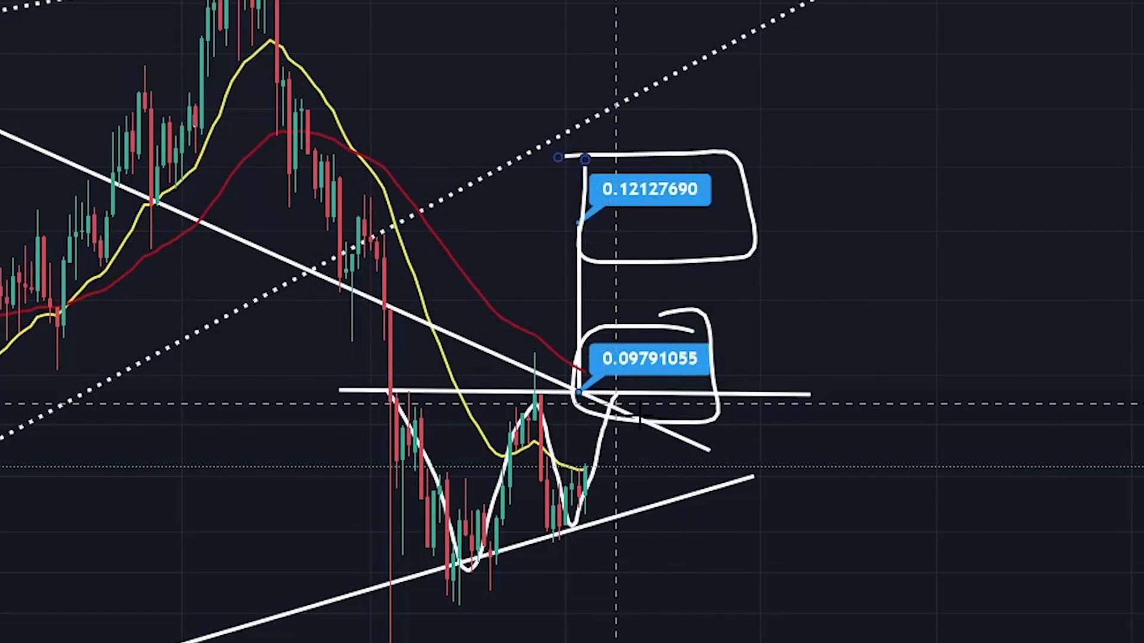
scroll(622, 411, "down", 4)
scroll(1131, 403, "down", 3)
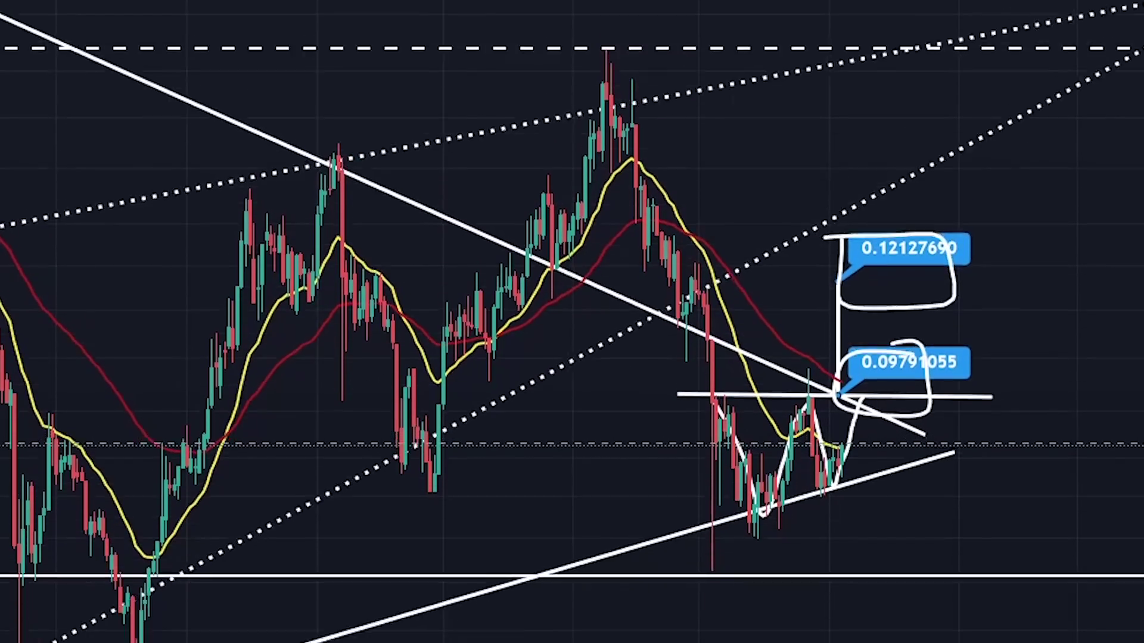
mouse_move(2, 488)
left_mouse_down()
mouse_move(241, 215)
mouse_move(411, 513)
mouse_move(515, 297)
mouse_move(599, 170)
mouse_move(648, 194)
mouse_move(740, 474)
mouse_move(791, 475)
mouse_move(846, 447)
mouse_move(862, 417)
left_mouse_up()
mouse_move(953, 354)
left_mouse_down()
mouse_move(646, 512)
mouse_move(956, 387)
mouse_move(941, 356)
left_mouse_up()
key("ctrl+z")
key("ctrl+z")
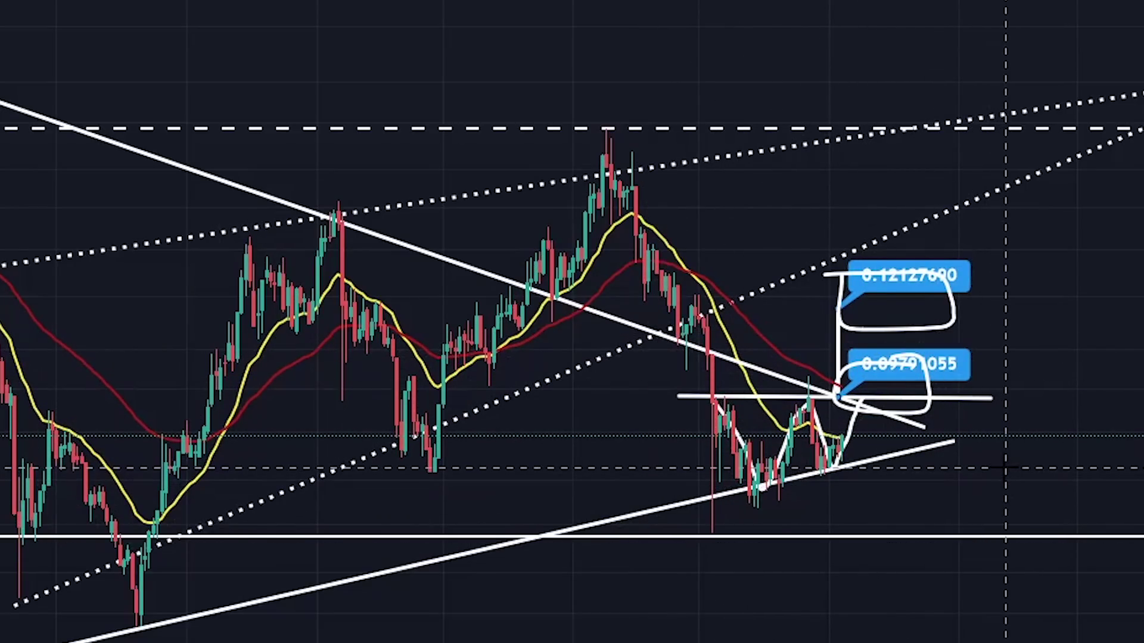
- Brush over the W pattern's neckline, lower trendline and bottoms, and project a breakout up to a box around the 0.12127690 level
left_click_drag(717, 500, 909, 445)
left_click_drag(696, 396, 913, 376)
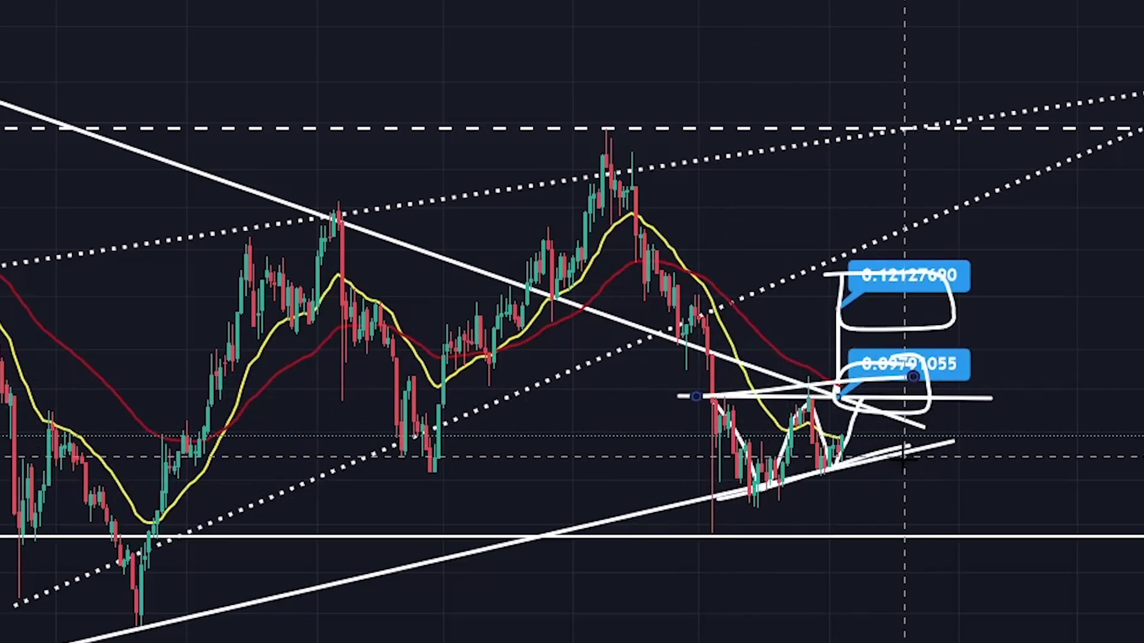
mouse_move(708, 456)
left_mouse_down()
mouse_move(768, 484)
mouse_move(896, 435)
left_mouse_up()
mouse_move(827, 466)
left_mouse_down()
mouse_move(862, 400)
mouse_move(876, 404)
mouse_move(870, 379)
left_mouse_up()
mouse_move(843, 433)
left_mouse_down()
mouse_move(938, 293)
mouse_move(976, 262)
mouse_move(775, 310)
mouse_move(967, 326)
left_mouse_up()
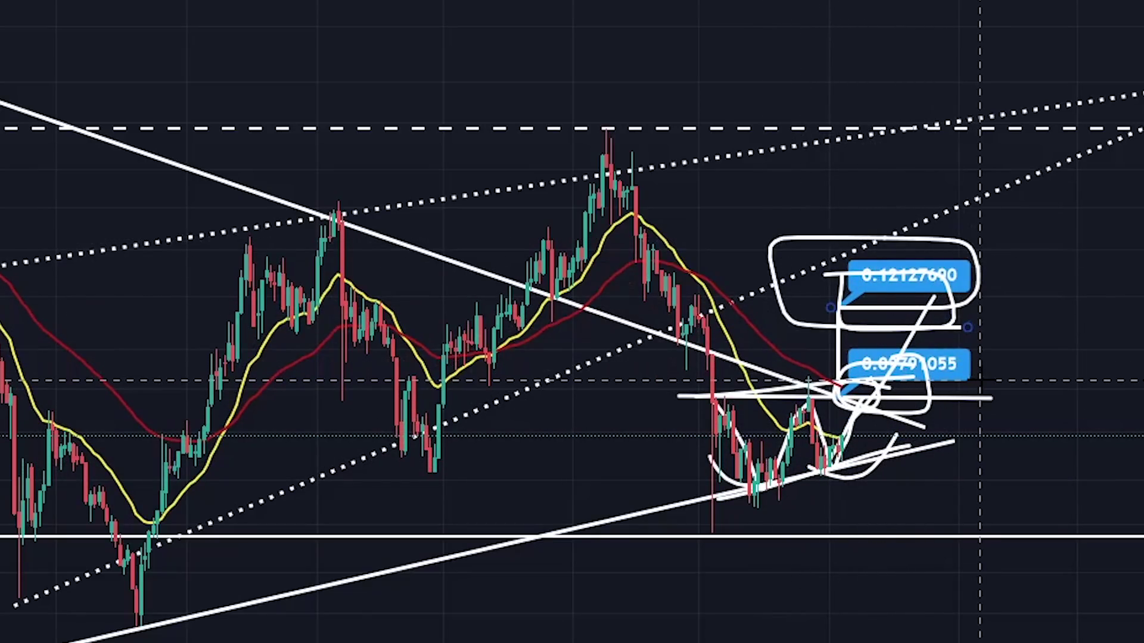
- Brush a projected rise to the 0.18743703 level, circle that target, and mark the November high and the April–May 2021 highs
mouse_move(840, 284)
left_mouse_down()
mouse_move(913, 374)
mouse_move(1000, 141)
left_mouse_up()
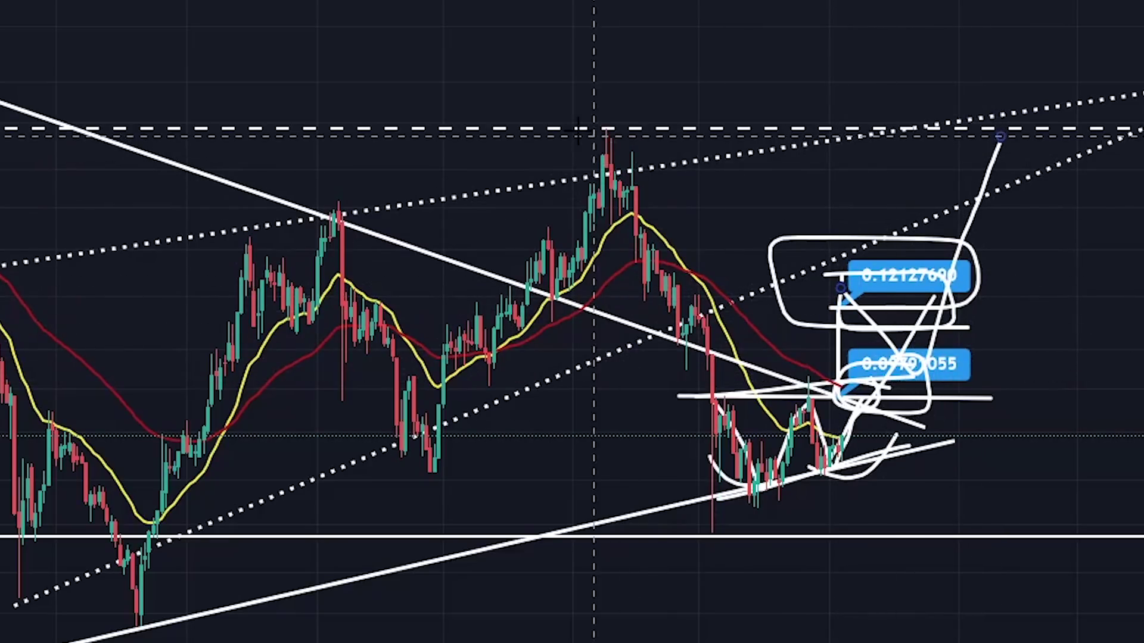
left_click_drag(557, 120, 822, 119)
left_click_drag(1020, 120, 1013, 93)
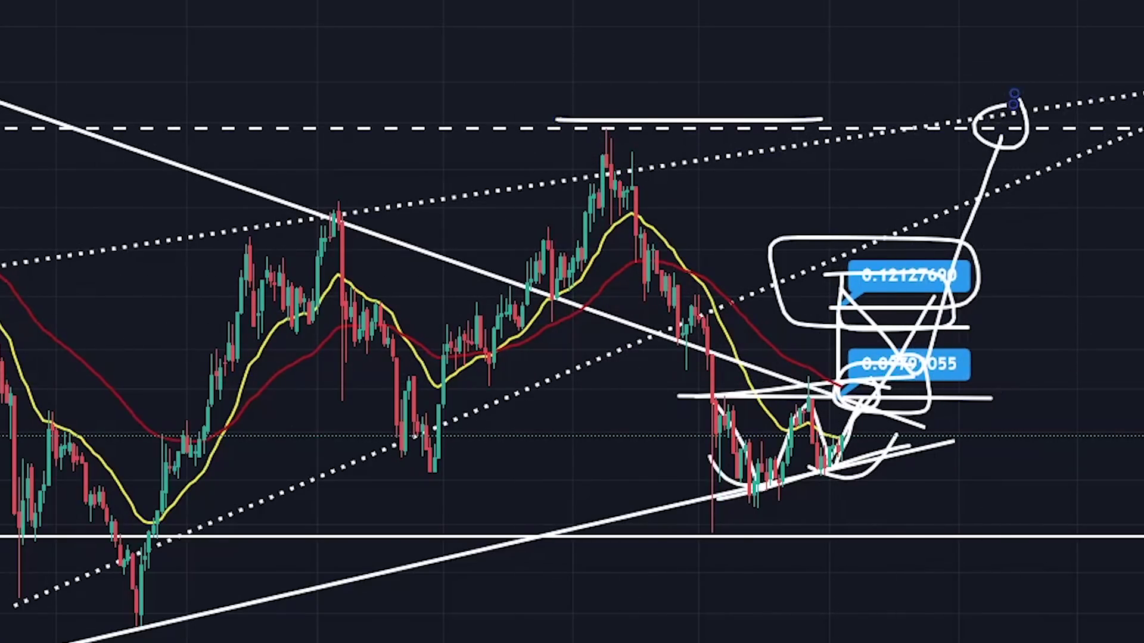
left_click_drag(45, 1, 1, 56)
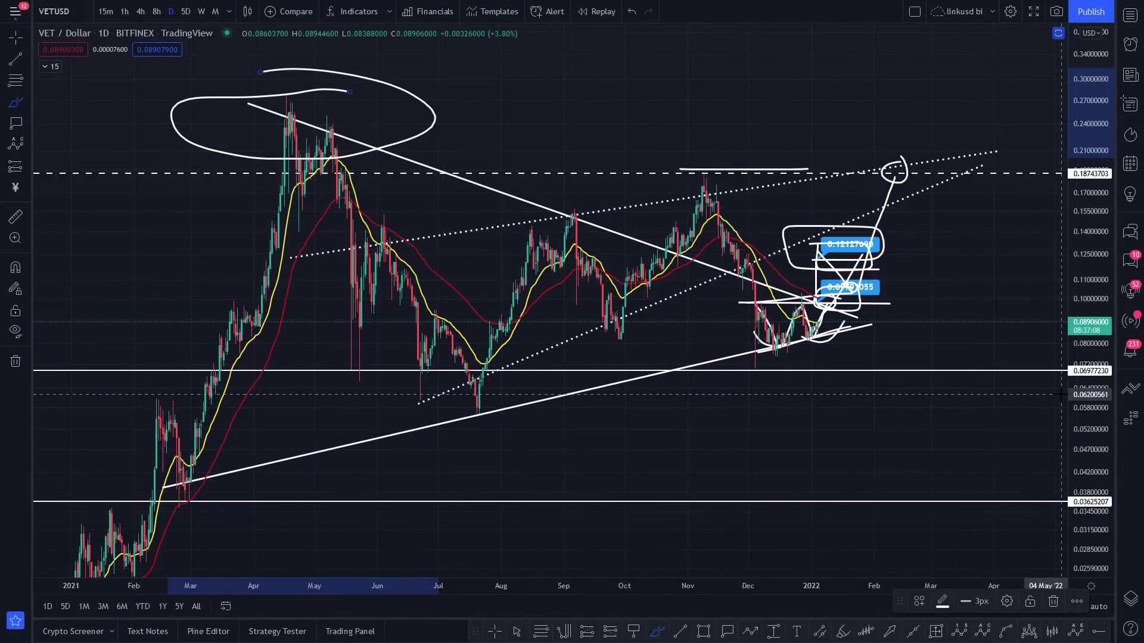
- Undo the circled highs, the 0.18743703 projection and the repeated breakout strokes
key("ctrl+z")
key("ctrl+z")
key("ctrl+z")
key("ctrl+z")
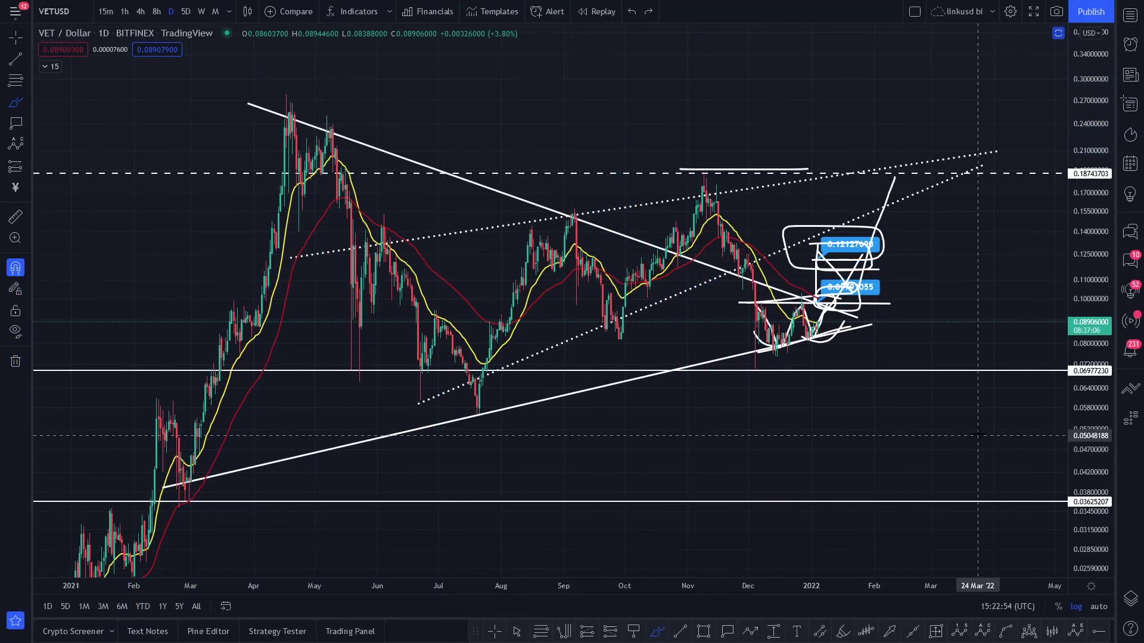
key("ctrl+z")
key("ctrl+z")
key("ctrl+z")
key("ctrl+z")
key("ctrl+z")
key("ctrl+z")
key("ctrl+z")
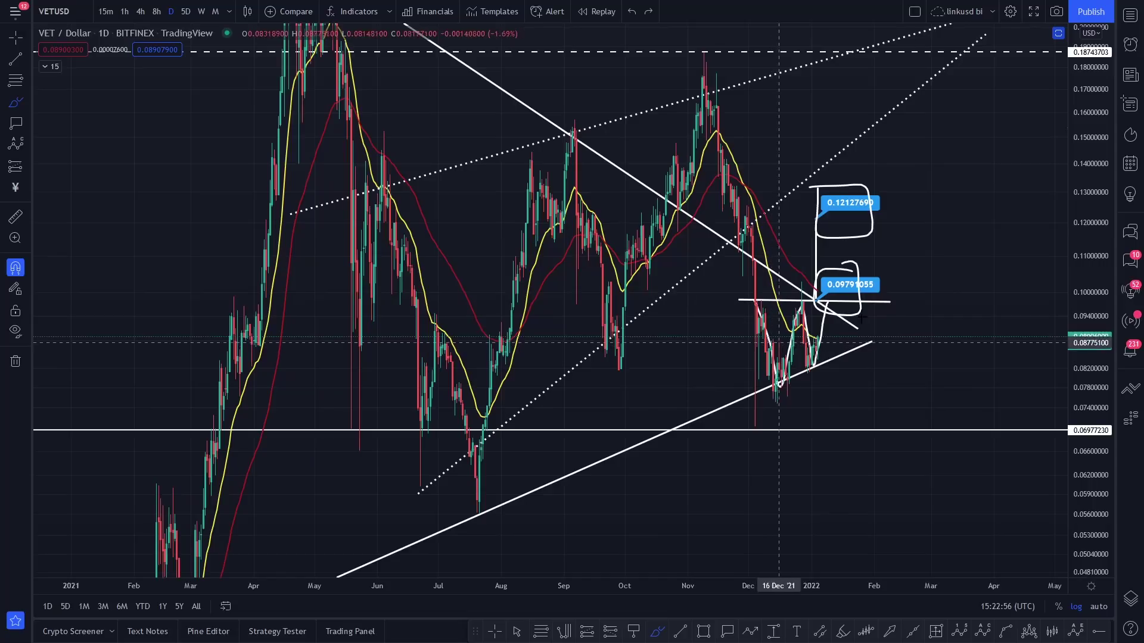
- Undo the original W pattern stroke and the boxes around the 0.09791055 and 0.12127690 levels
key("ctrl+z")
key("ctrl+z")
key("ctrl+z")
scroll(909, 359, "up", 5)
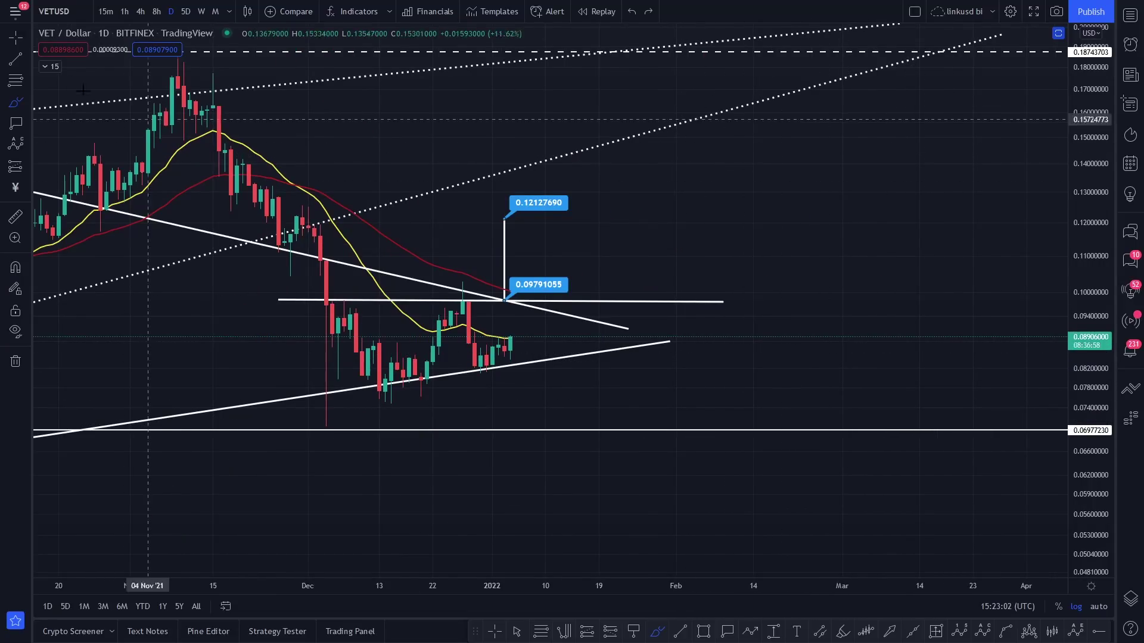
left_click_drag(431, 140, 662, 201)
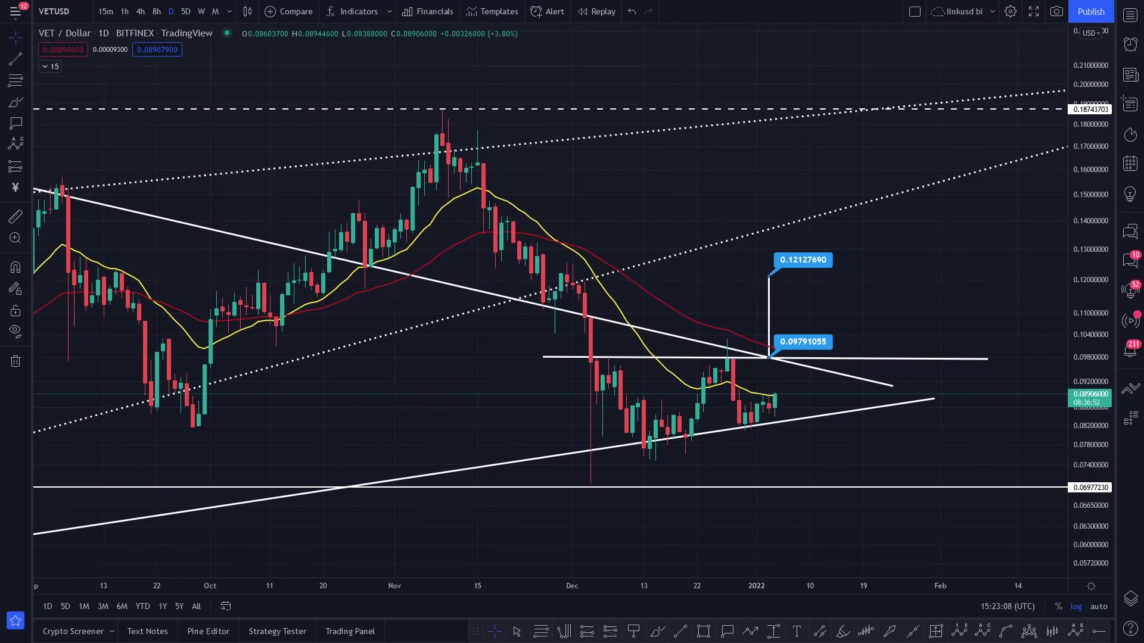
- Switch to the tweet about #buybit and #Binance on Twitter and compare its two enlarged XRP chart screenshots
key("ctrl+Tab")
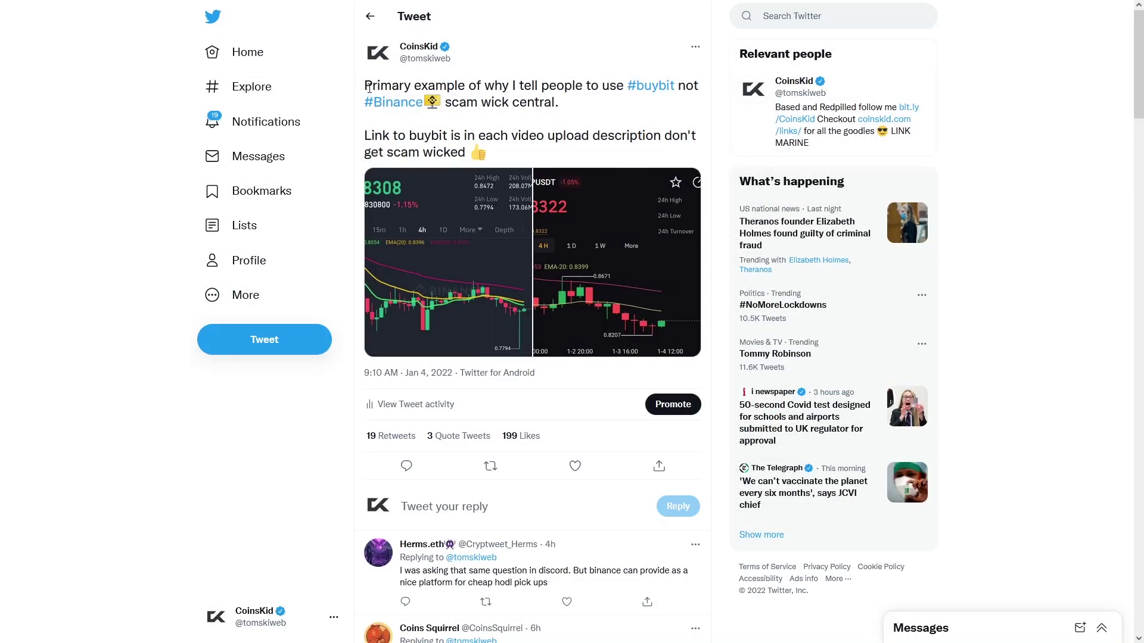
left_click_drag(366, 84, 549, 105)
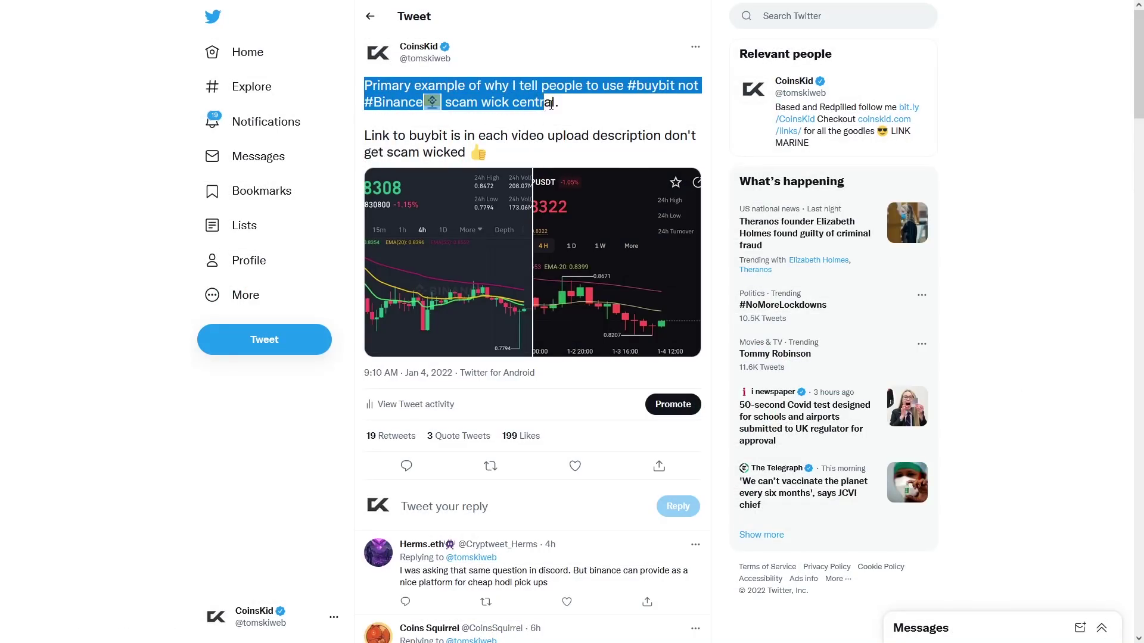
left_click(474, 268)
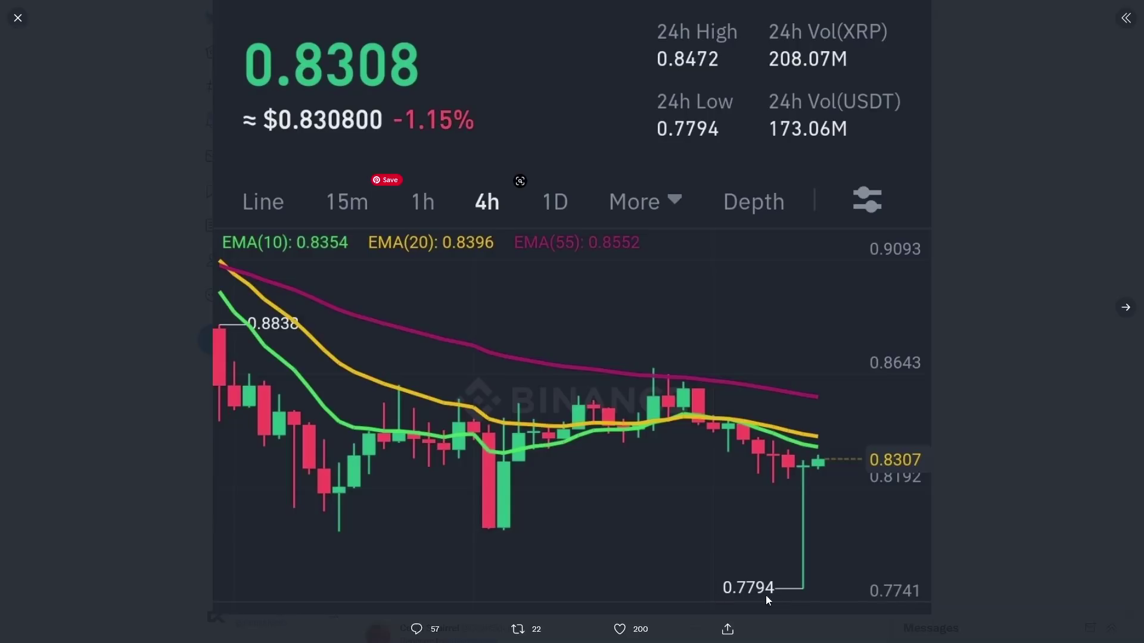
left_click(1123, 308)
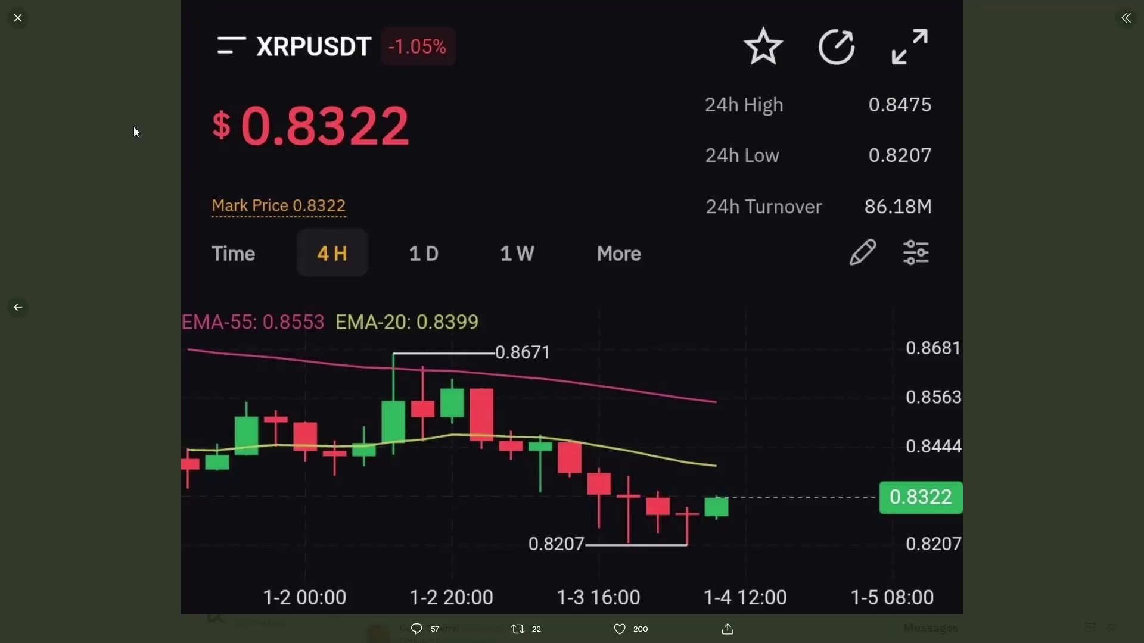
left_click(22, 310)
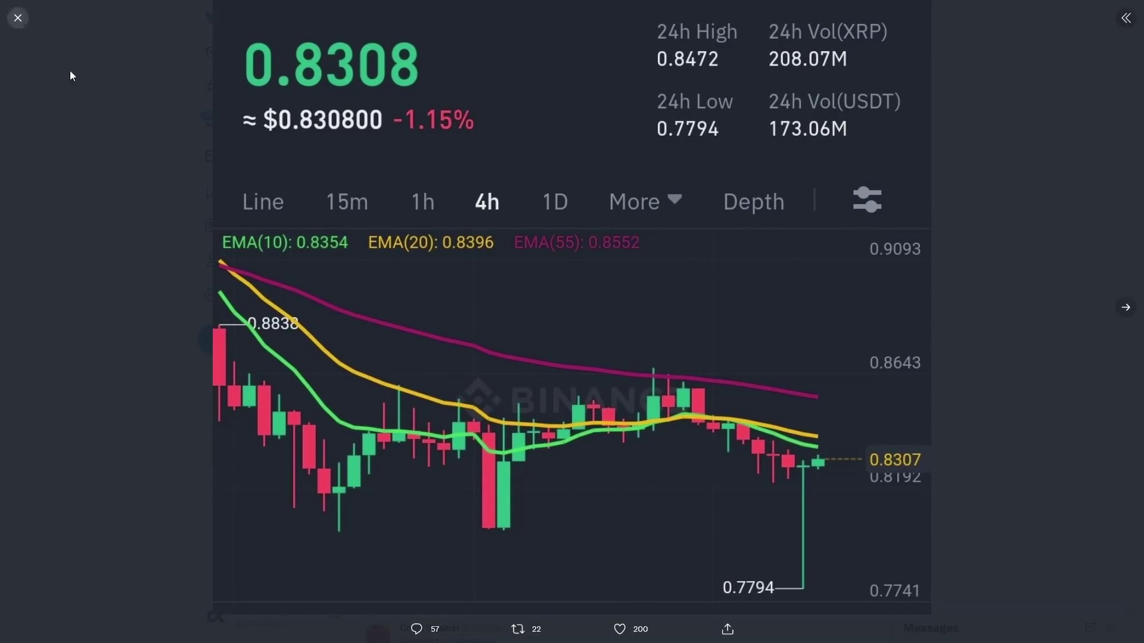
- Close the enlarged screenshot and highlight the tweet's full text about scam wicks
left_click(43, 52)
left_click(531, 156)
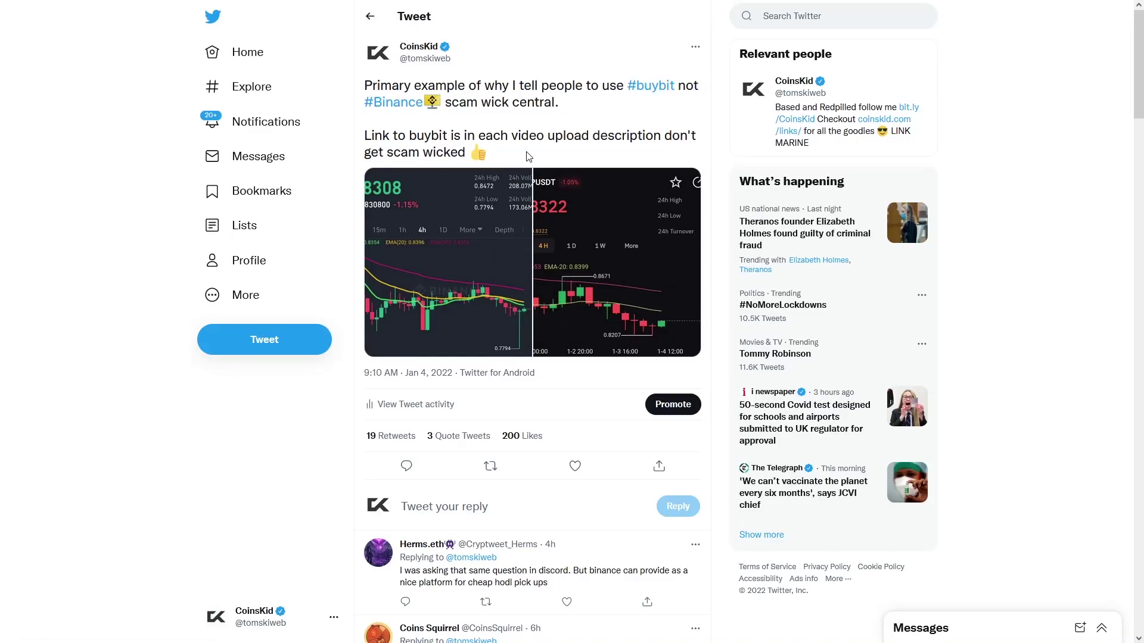
left_click_drag(361, 88, 468, 154)
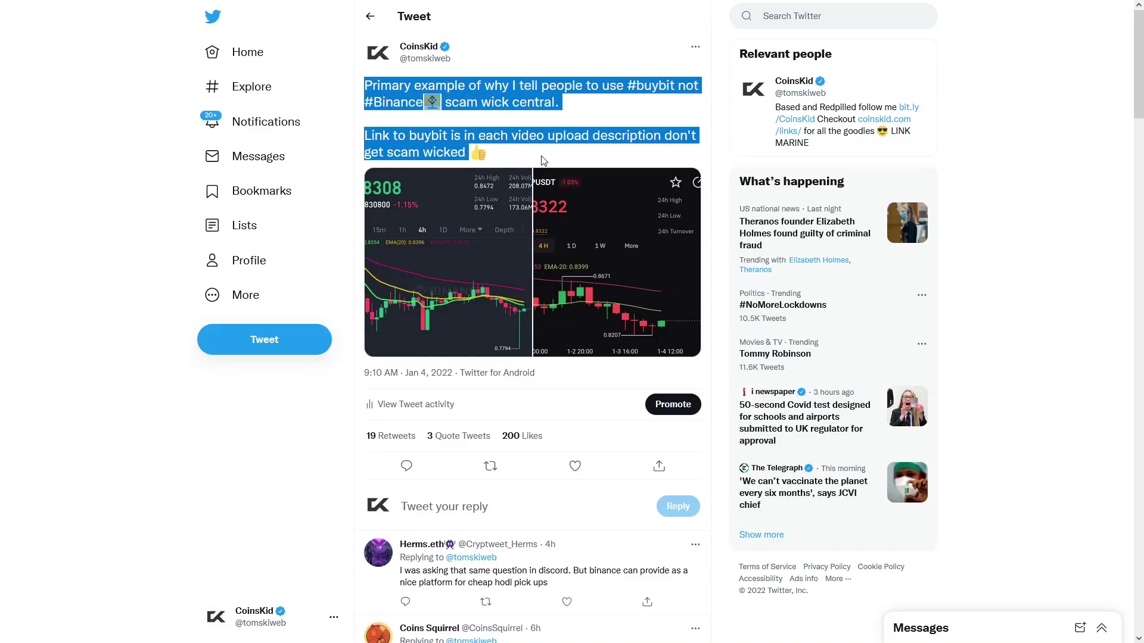